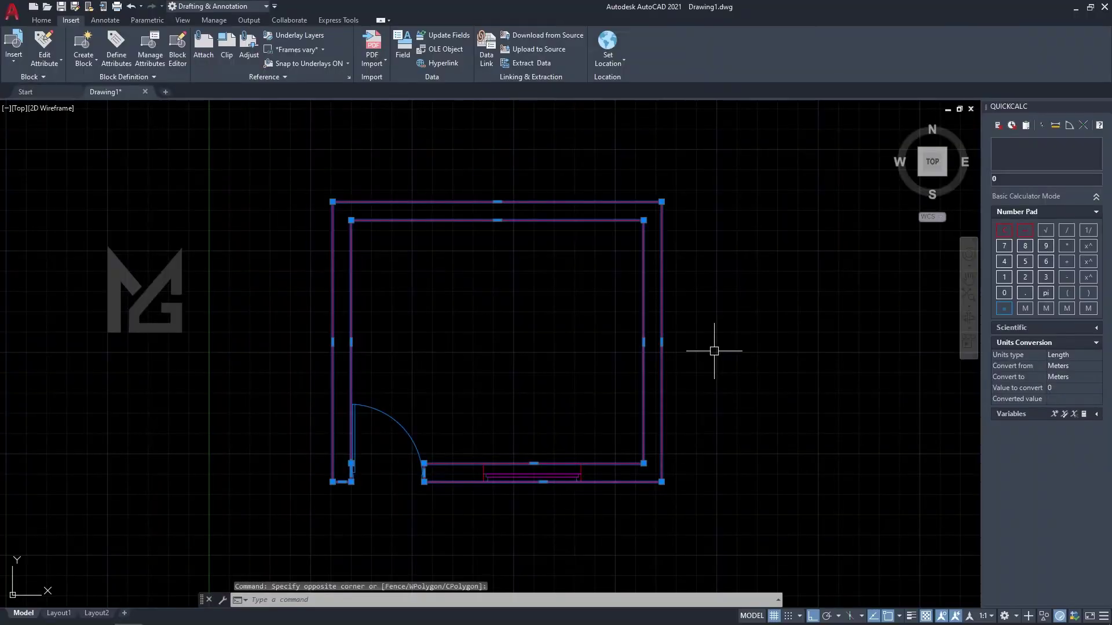
Trial-select the walls, the door and the bottom-wall window, clearing each selection
key(Escape)
drag(727, 330, 591, 233)
key(Escape)
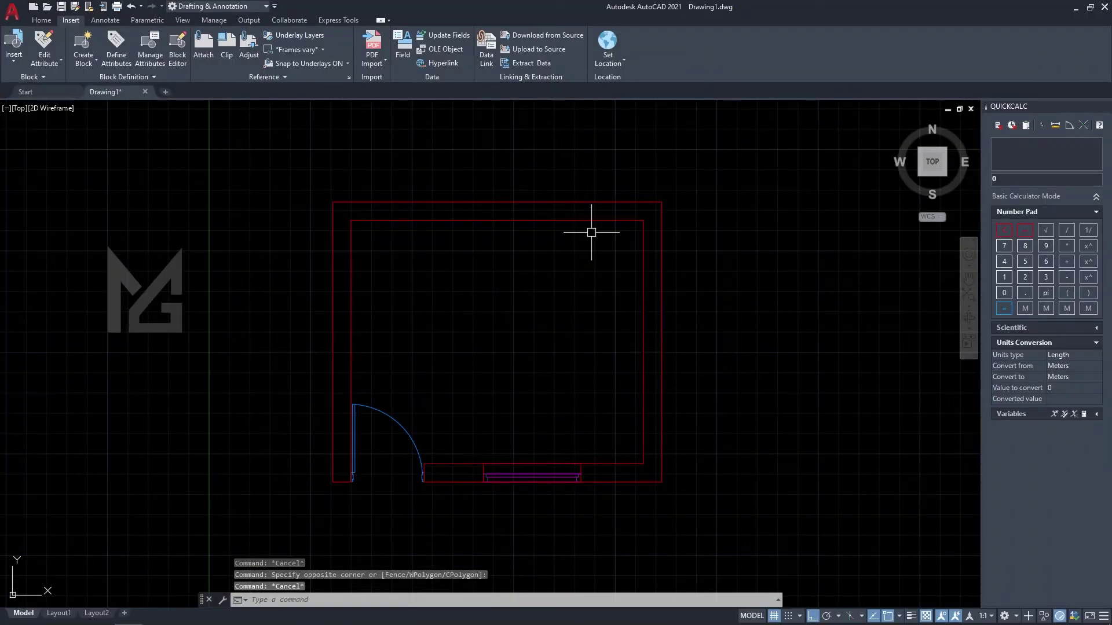
drag(695, 307, 657, 248)
key(Escape)
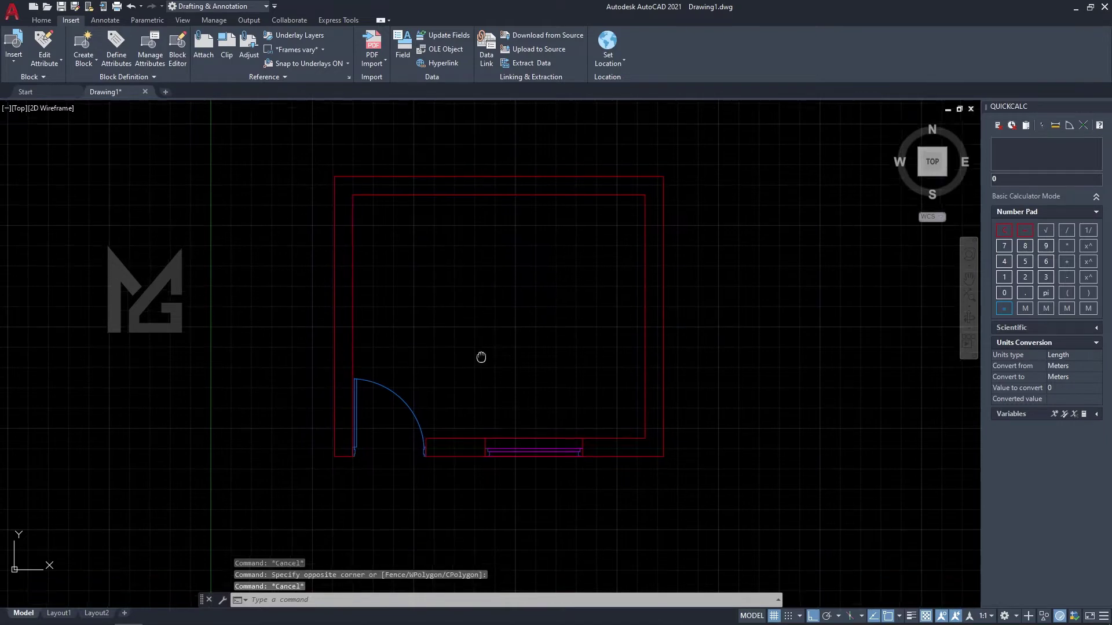
drag(345, 313, 429, 461)
key(Escape)
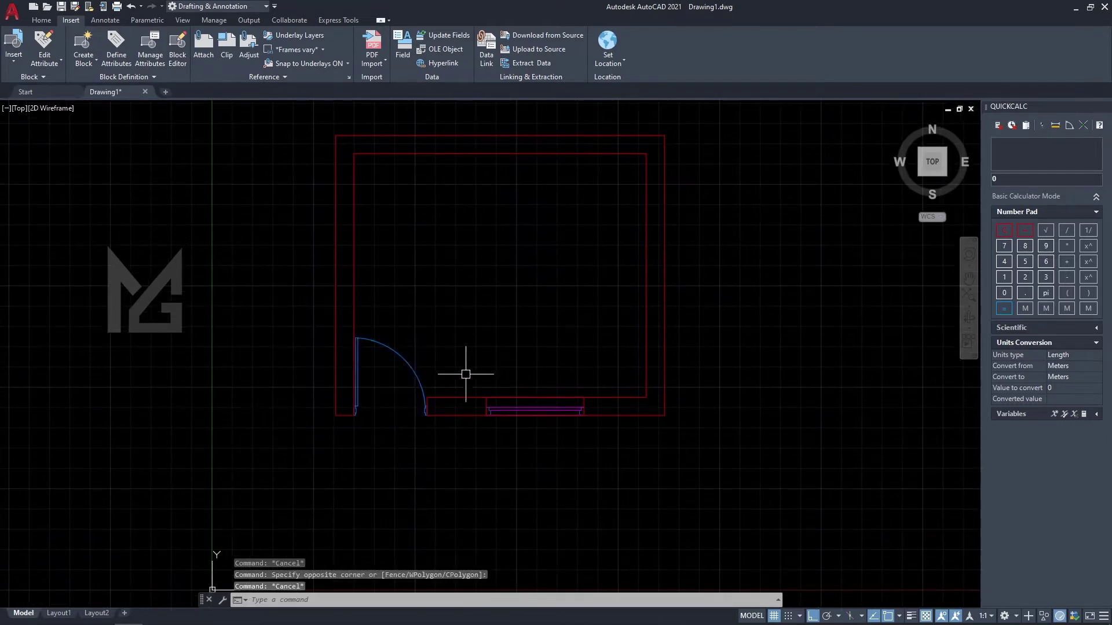
drag(465, 360, 620, 460)
scroll(554, 435, up, 4)
key(Escape)
scroll(596, 435, down, 4)
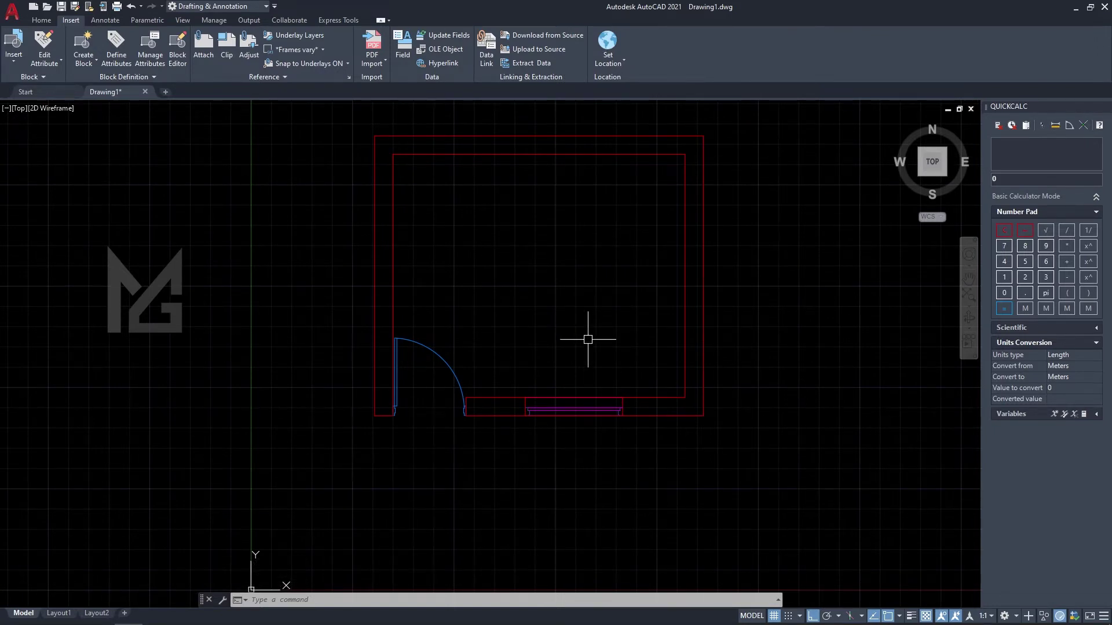
Select the window and start a MOVE, then cancel it so the window stays put
scroll(591, 410, up, 2)
click(479, 373)
click(663, 447)
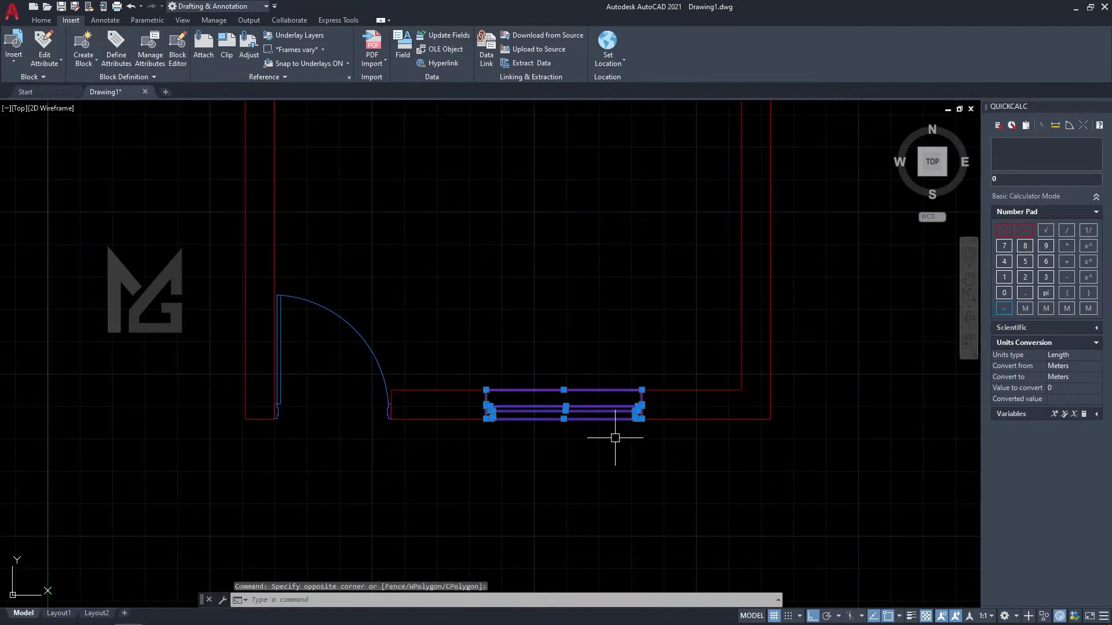
key(m)
key(space)
click(634, 484)
key(Escape)
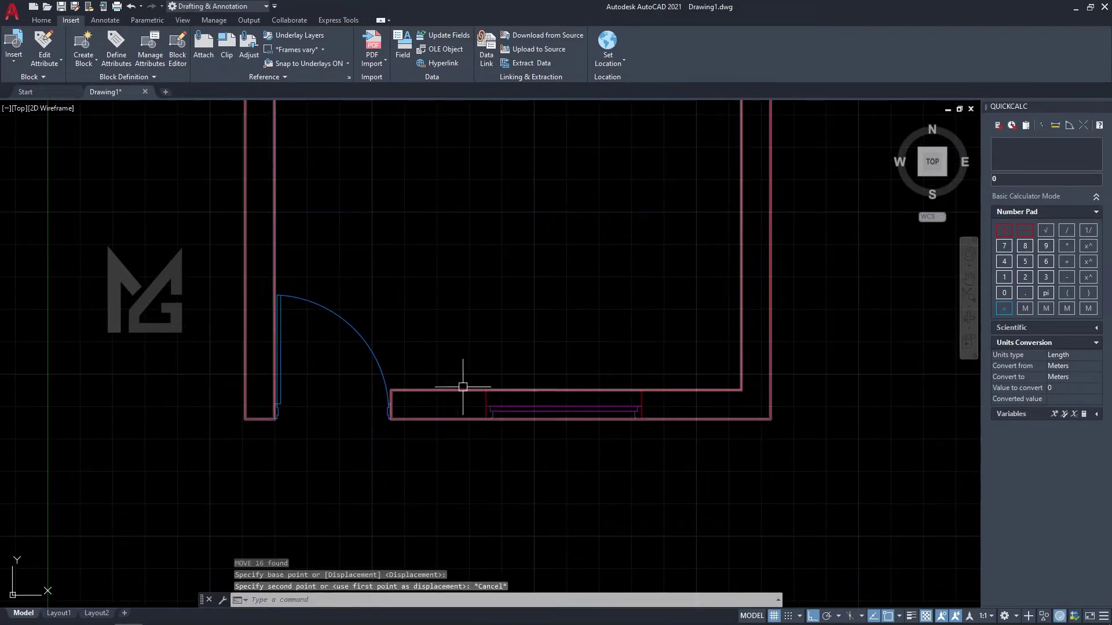
Zoom in on the window and box-select its lines from left to right
click(477, 360)
click(548, 452)
click(602, 365)
click(665, 462)
key(Escape)
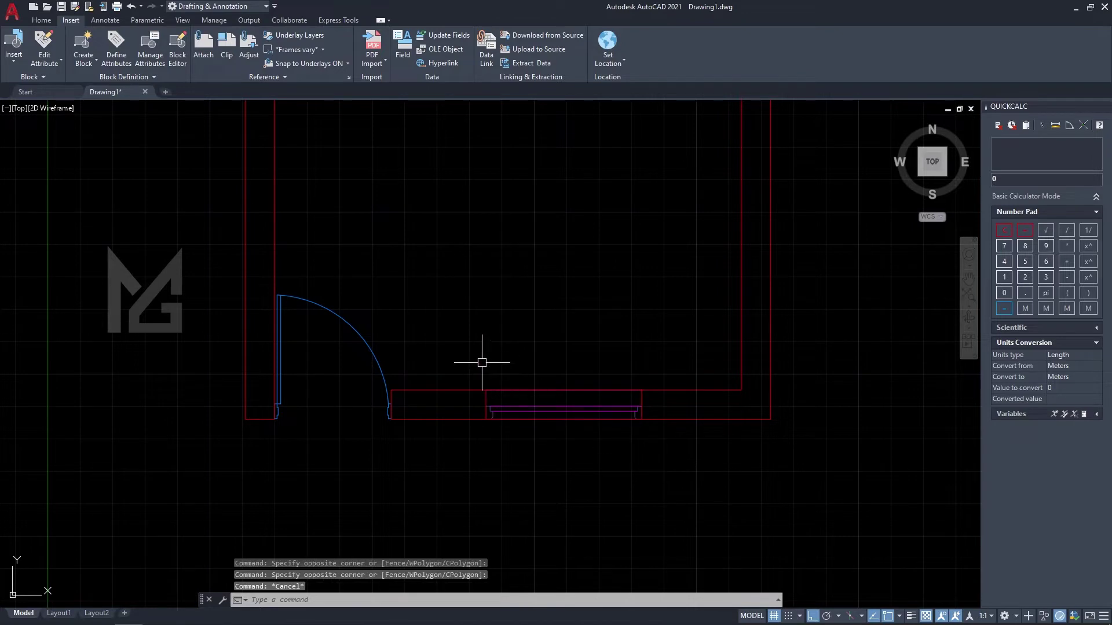
click(482, 363)
click(693, 455)
key(Escape)
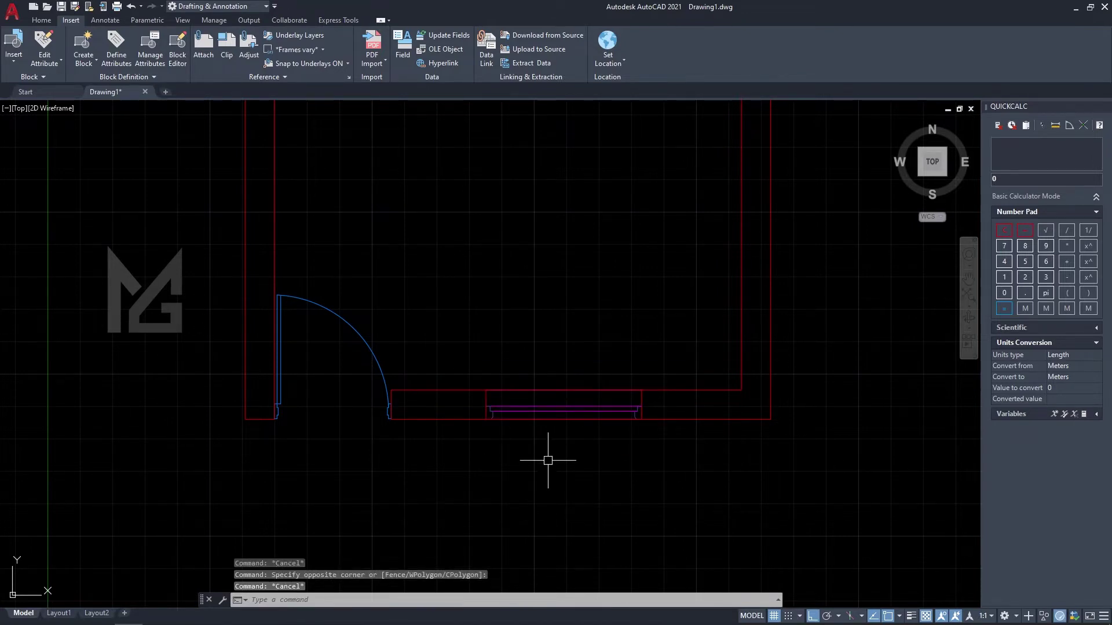
scroll(538, 440, up, 2)
click(441, 330)
Ungroup the window lines after they were accidentally grouped
click(802, 461)
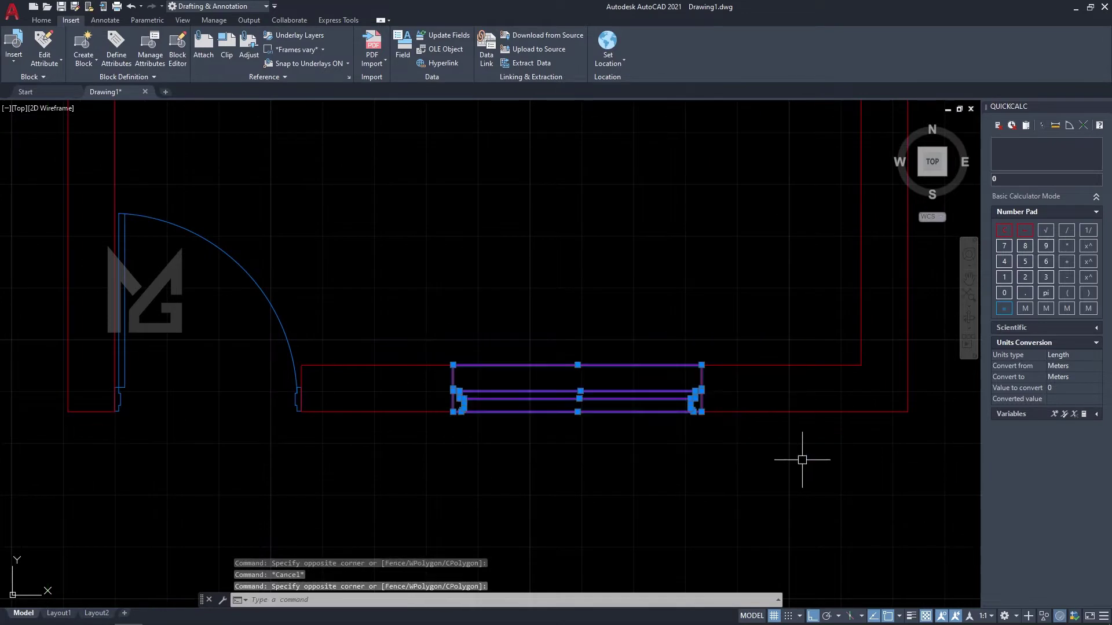
key(ctrl+shift+g)
text(u)
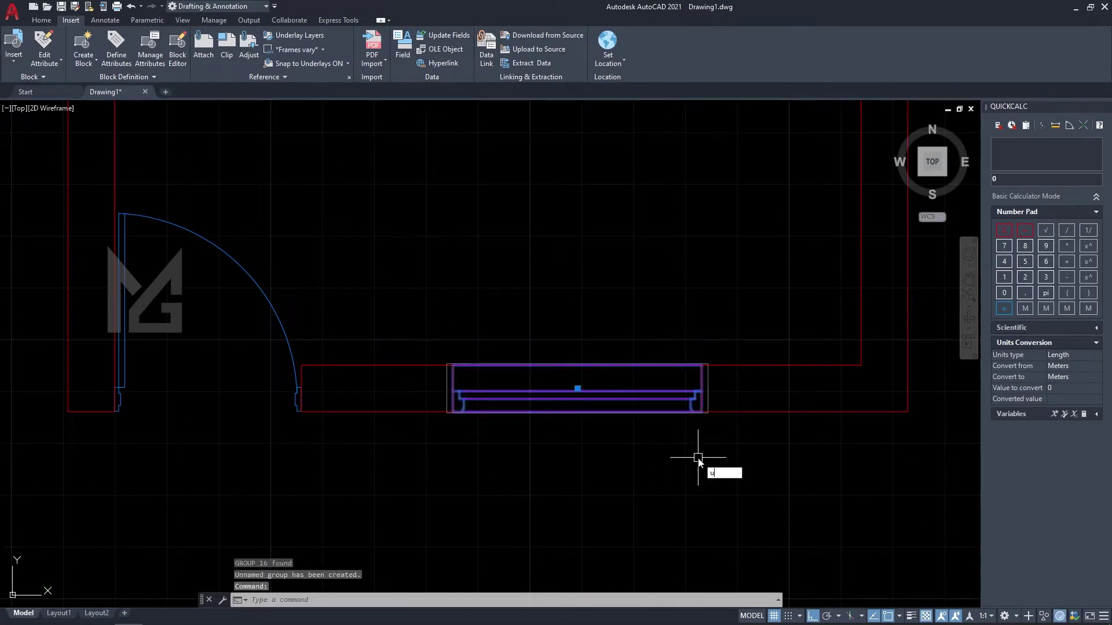
text(ng)
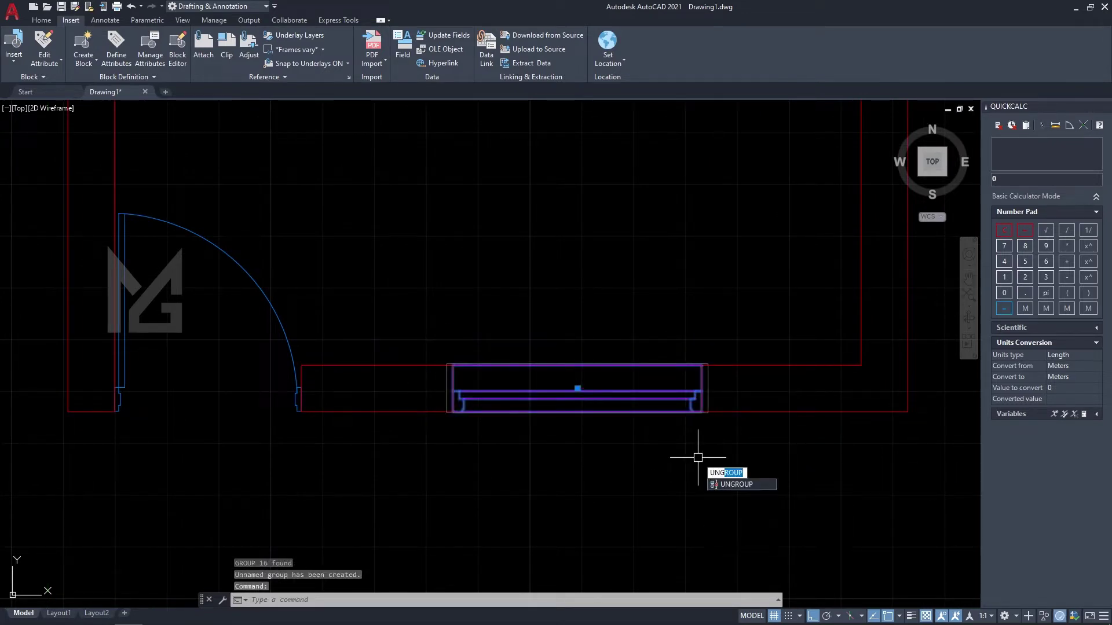
key(Return)
click(444, 314)
click(790, 519)
key(Escape)
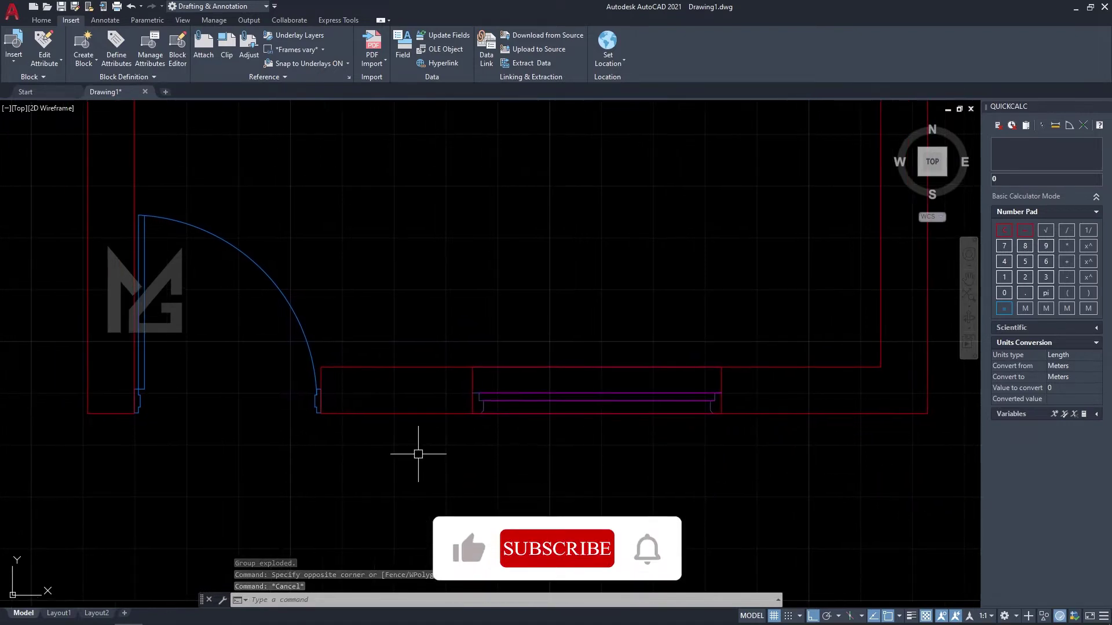
Pan back to the window and reselect all of its lines
middle_drag(404, 415, 486, 438)
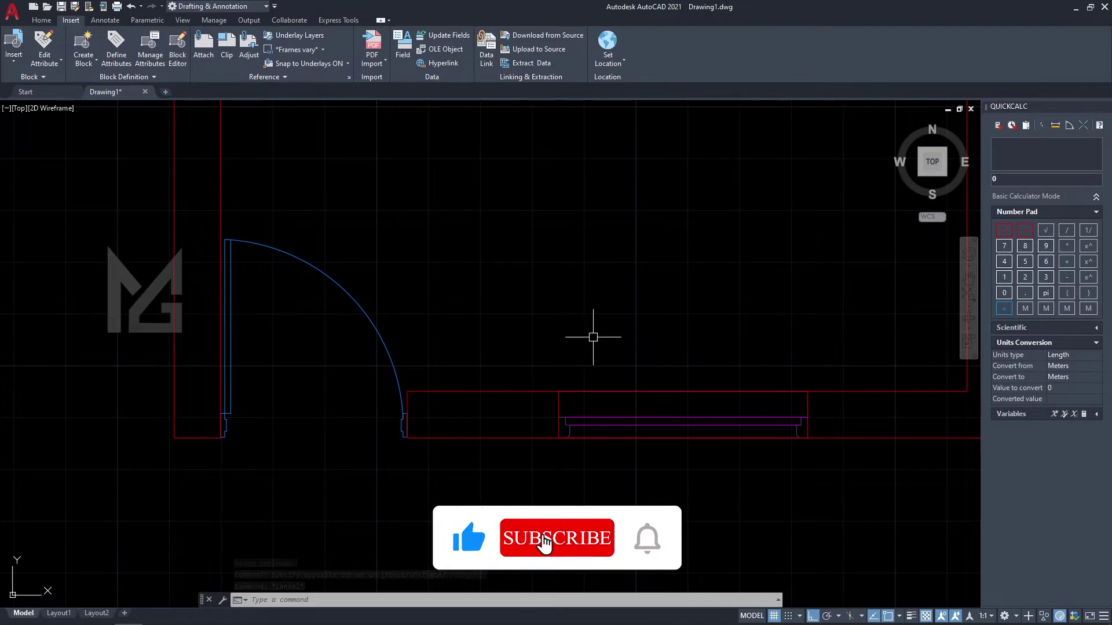
middle_drag(590, 335, 543, 349)
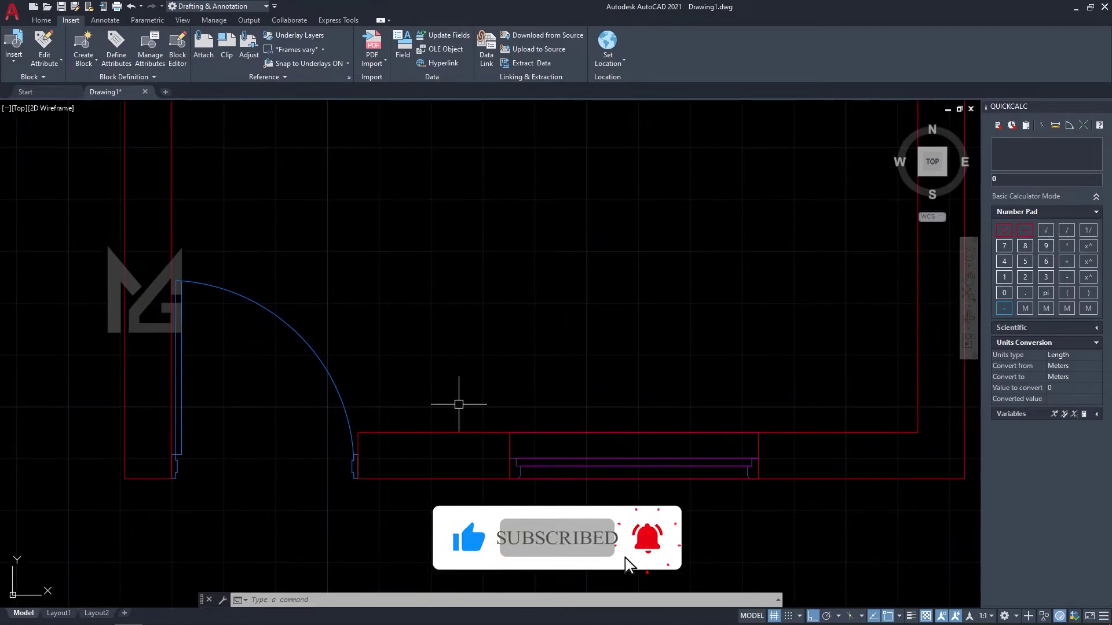
drag(488, 374, 780, 528)
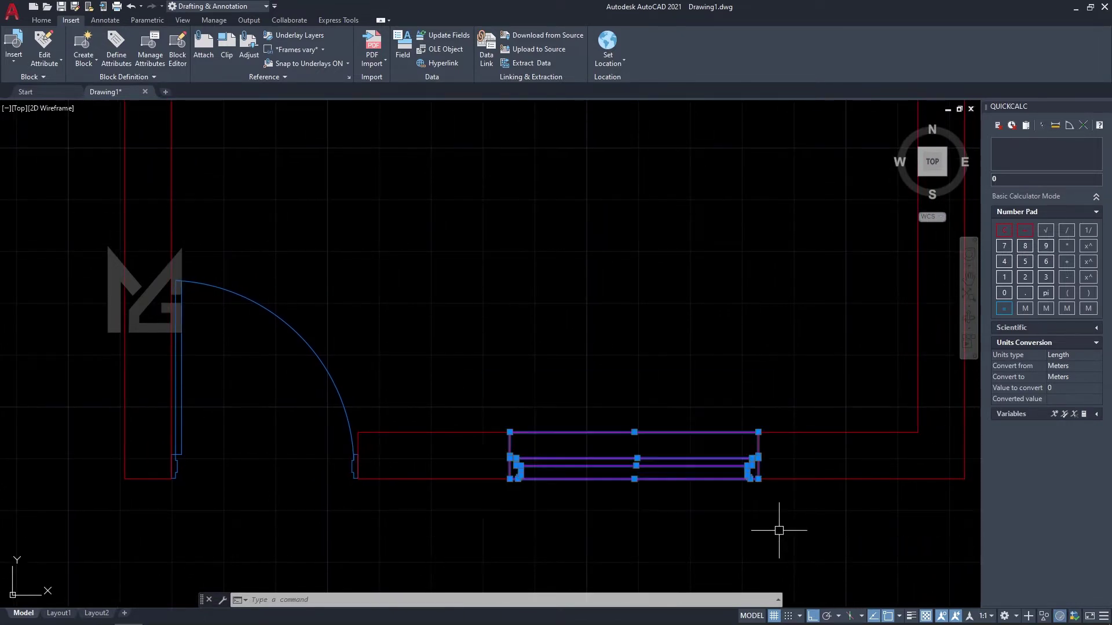
Cancel the first Block Definition dialog and restart Create Block for a block named 'window'
text(b)
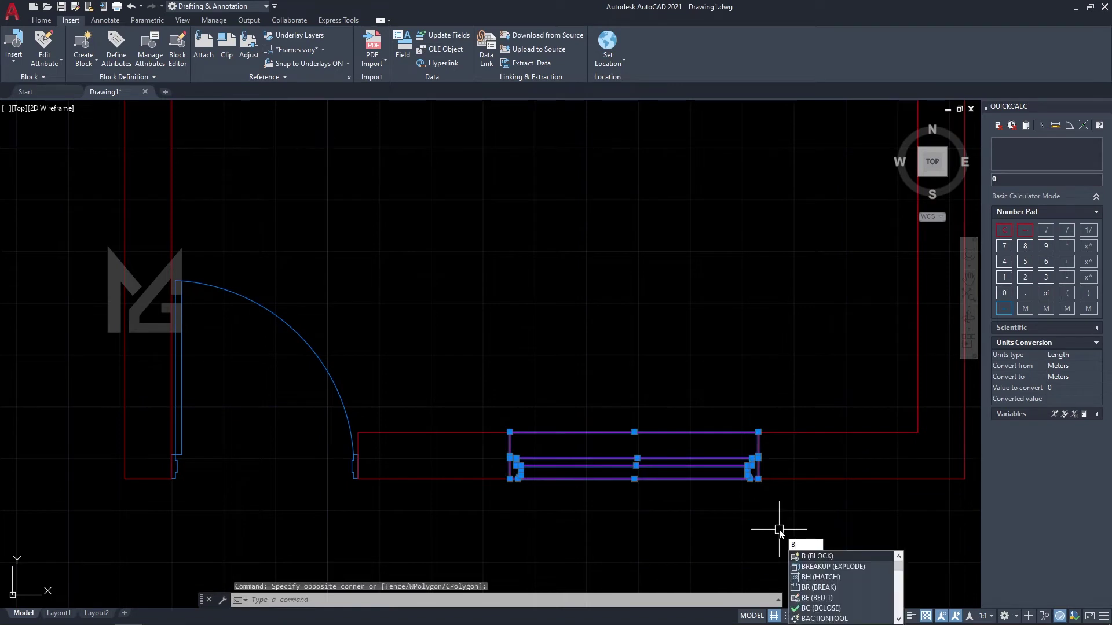
key(Return)
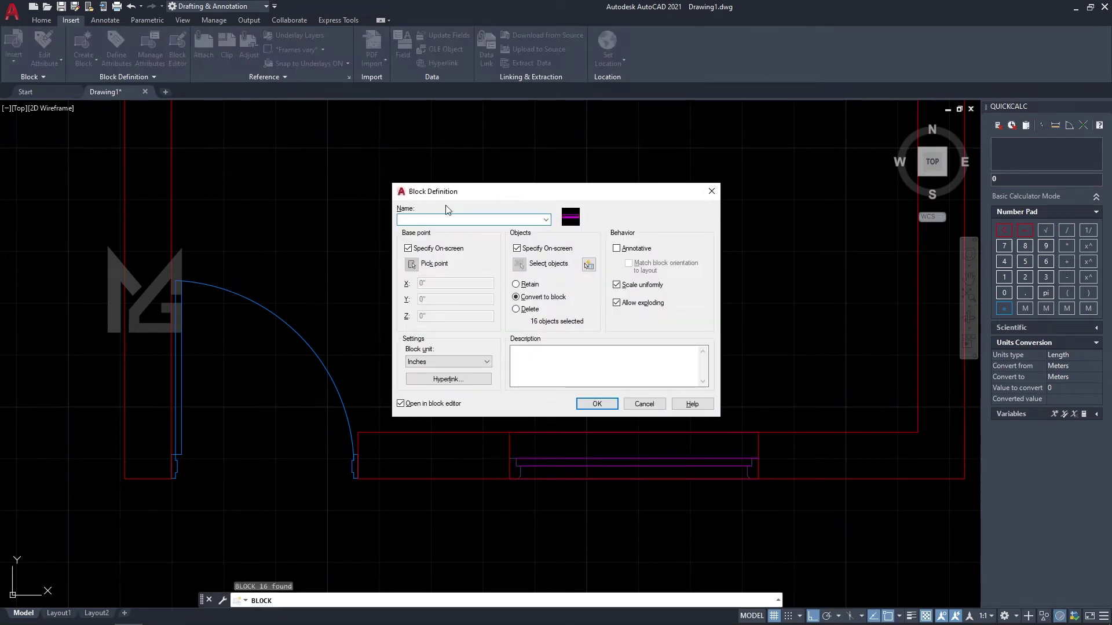
click(643, 404)
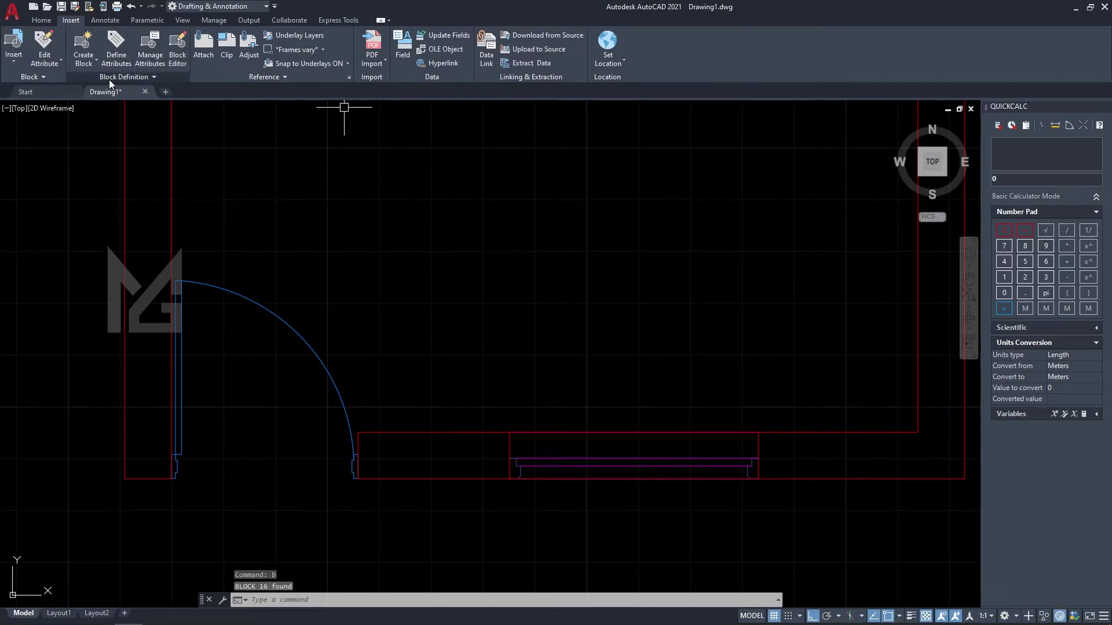
click(78, 51)
text(window)
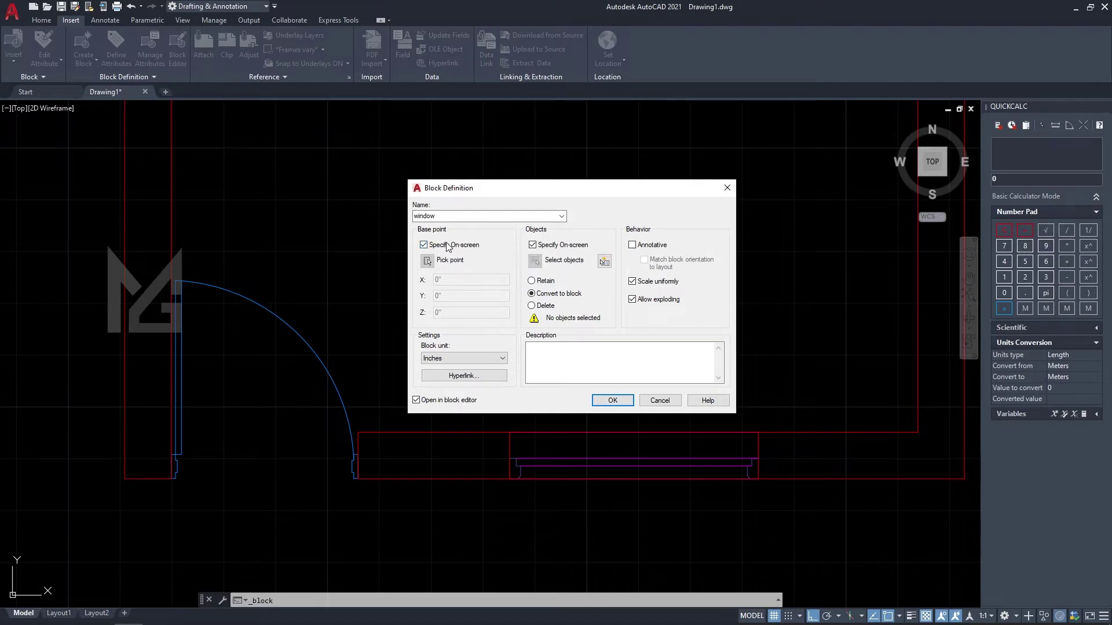
Pick the block base point at the window's lower-left corner (11'3 7/64", 7'2 5/64")
click(445, 247)
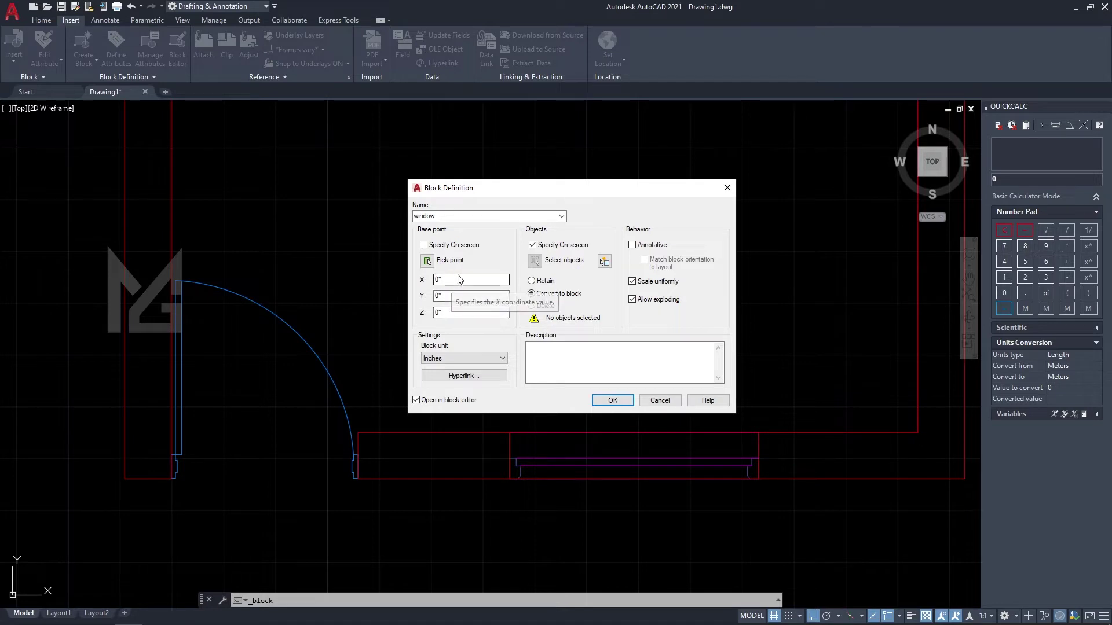
click(428, 262)
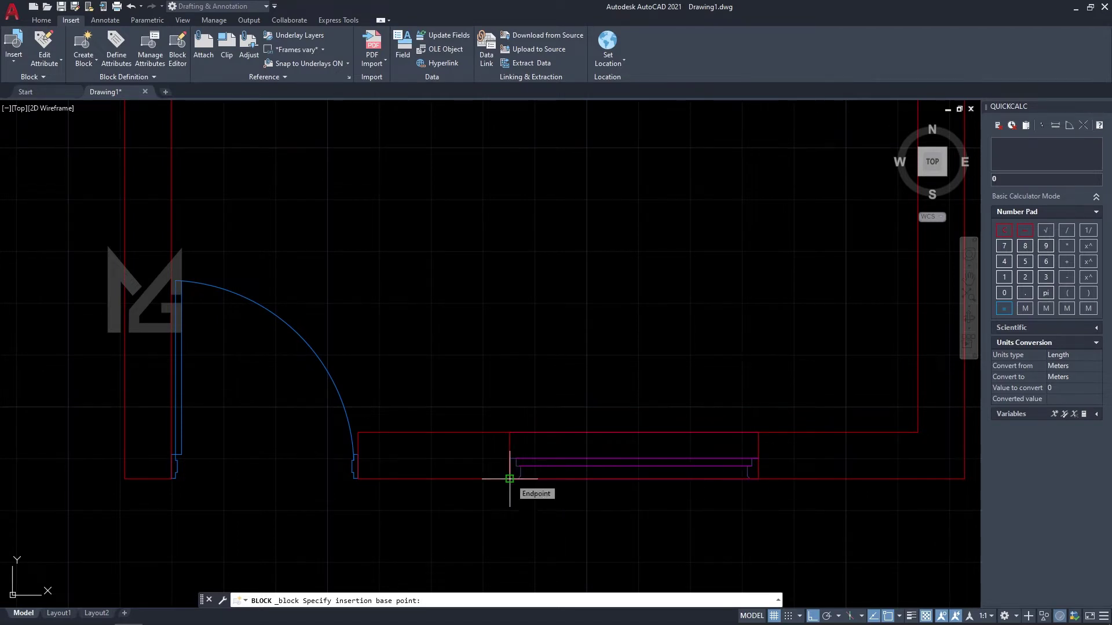
click(510, 479)
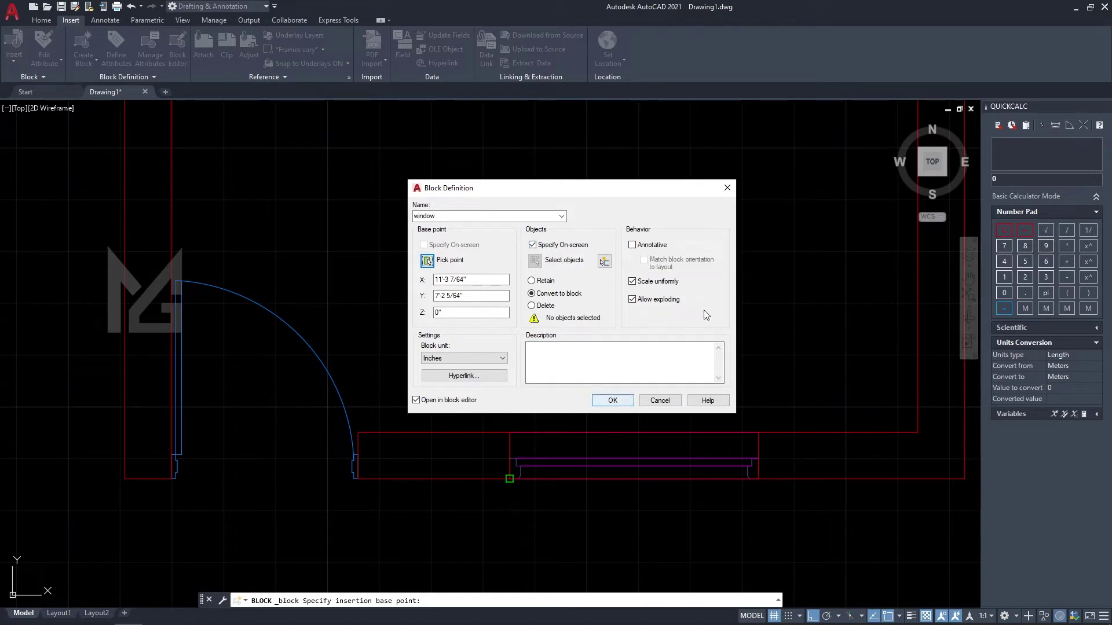
Switch object selection to pick now and start boxing the window lines
click(544, 246)
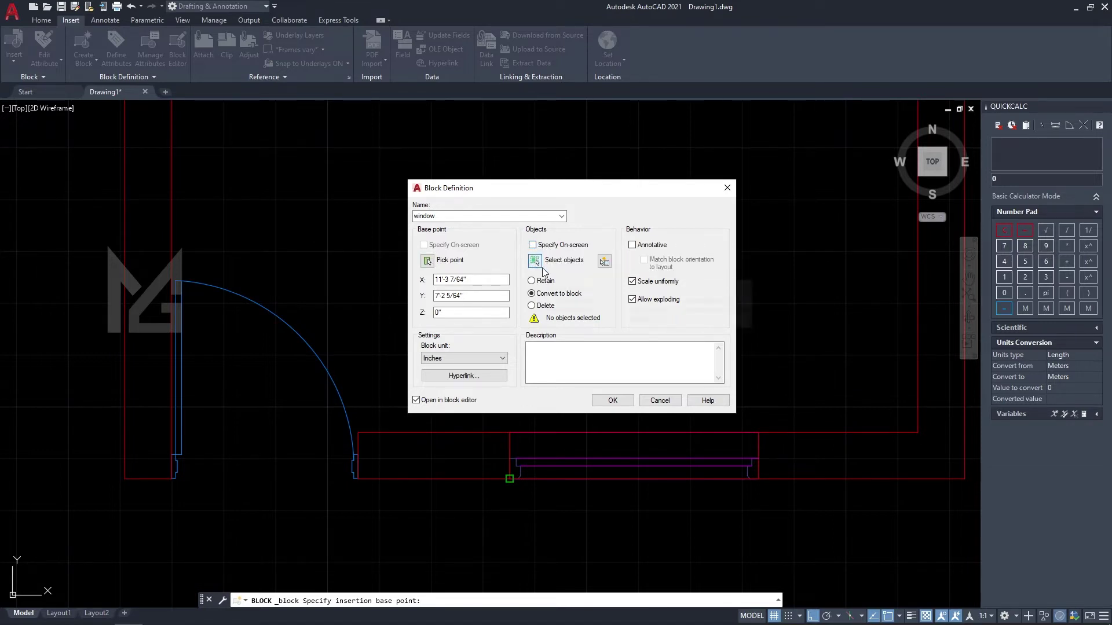
click(534, 261)
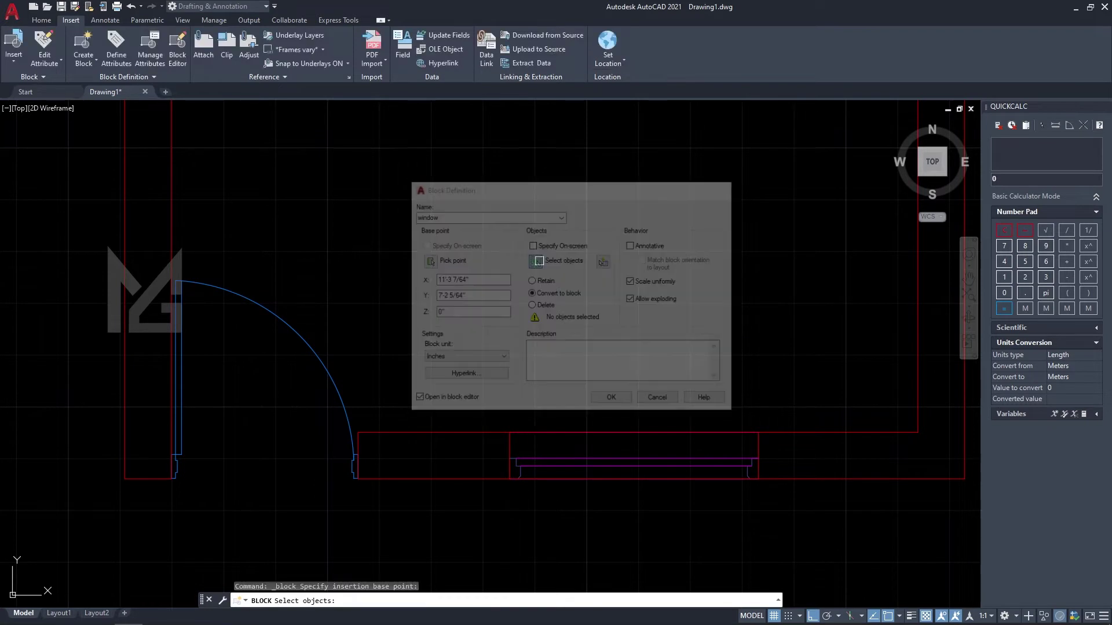
click(481, 384)
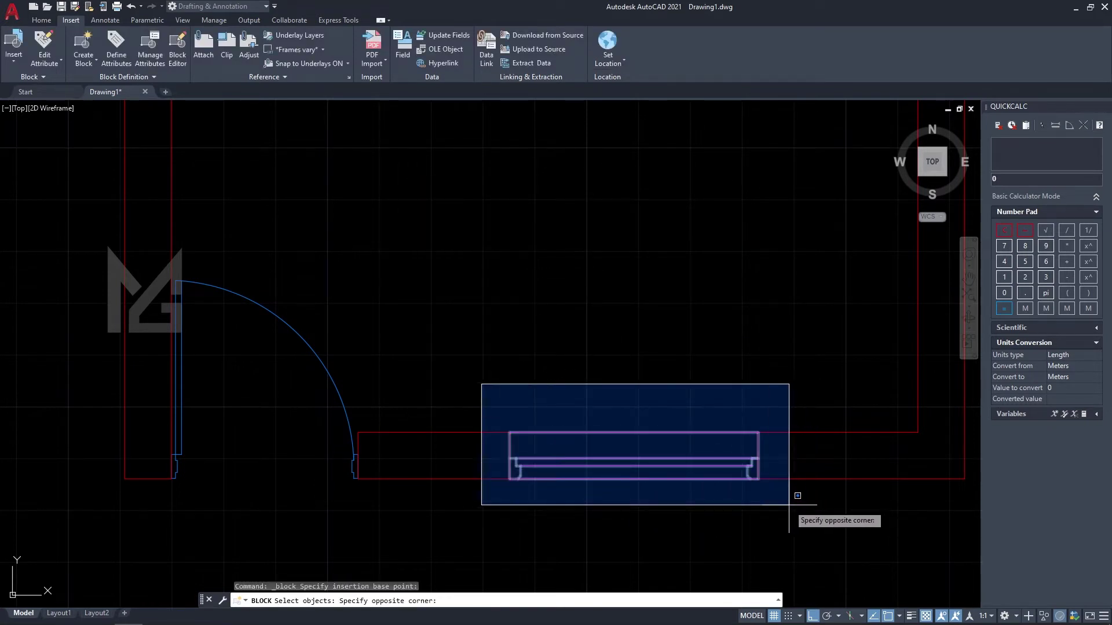
Select the 16 window lines and create the 'window' block without opening the Block Editor
click(789, 505)
key(Return)
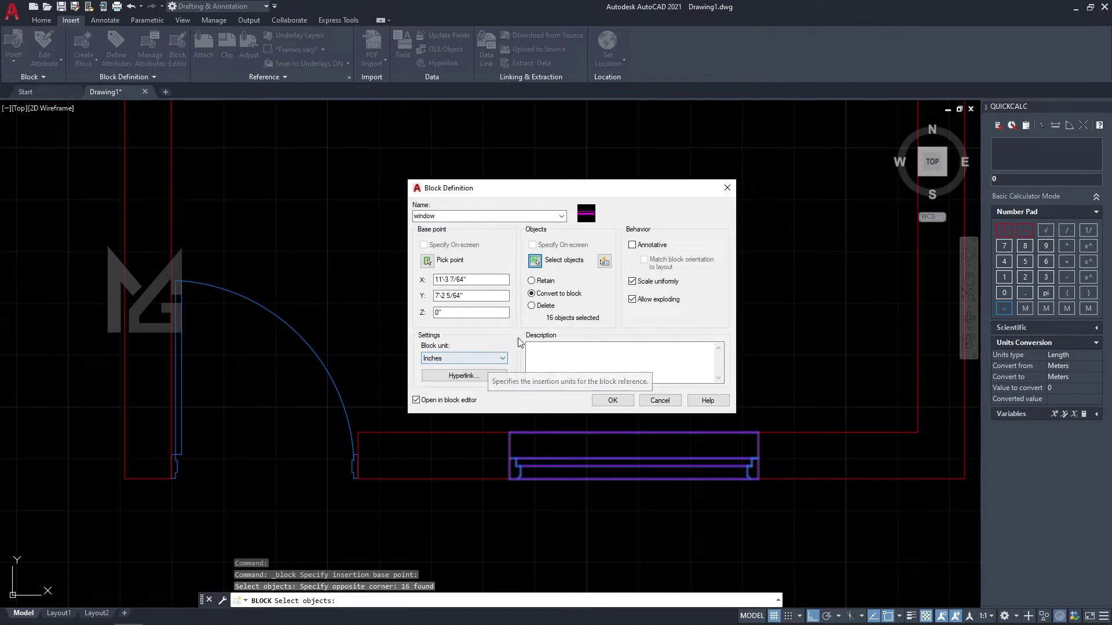
click(432, 404)
click(432, 402)
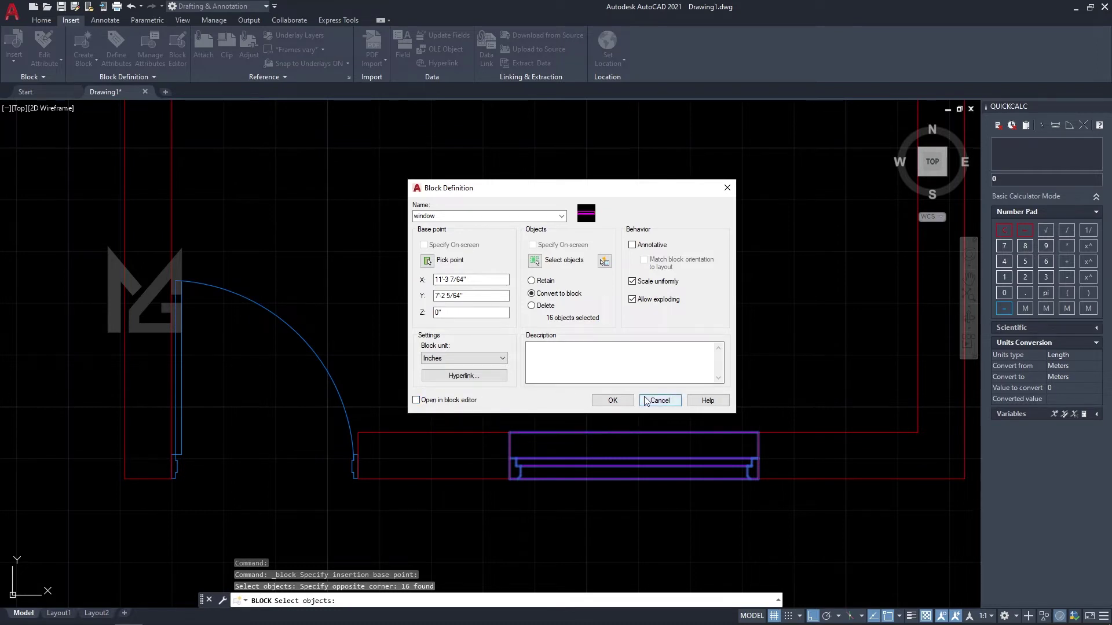
click(612, 400)
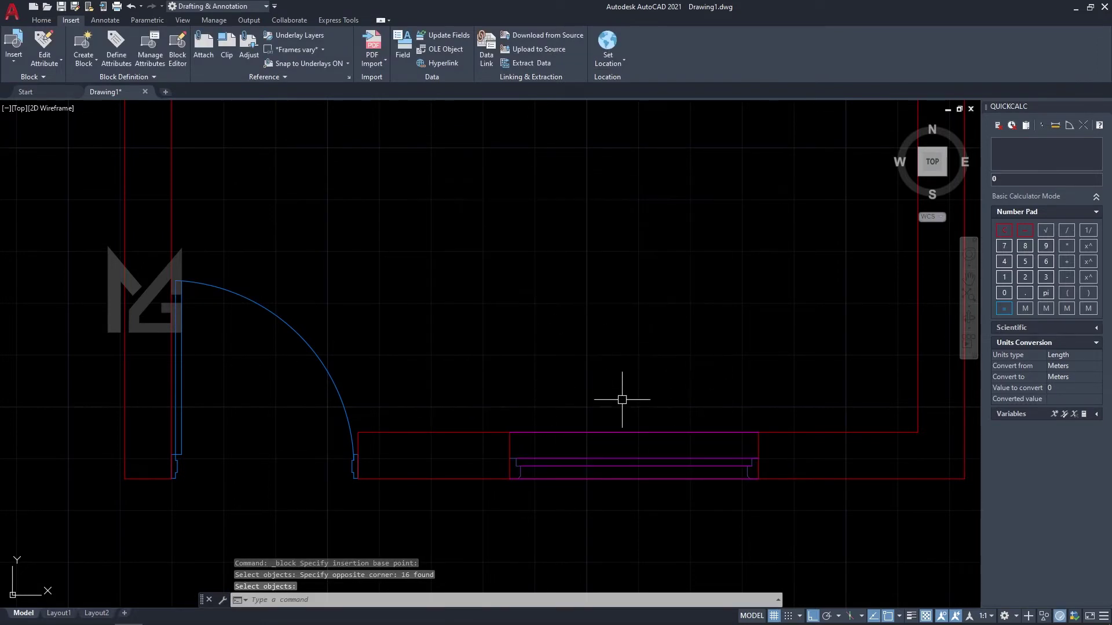
Select the window block, cancel a trial corner stretch, and double-click it to edit
scroll(427, 367, down, 2)
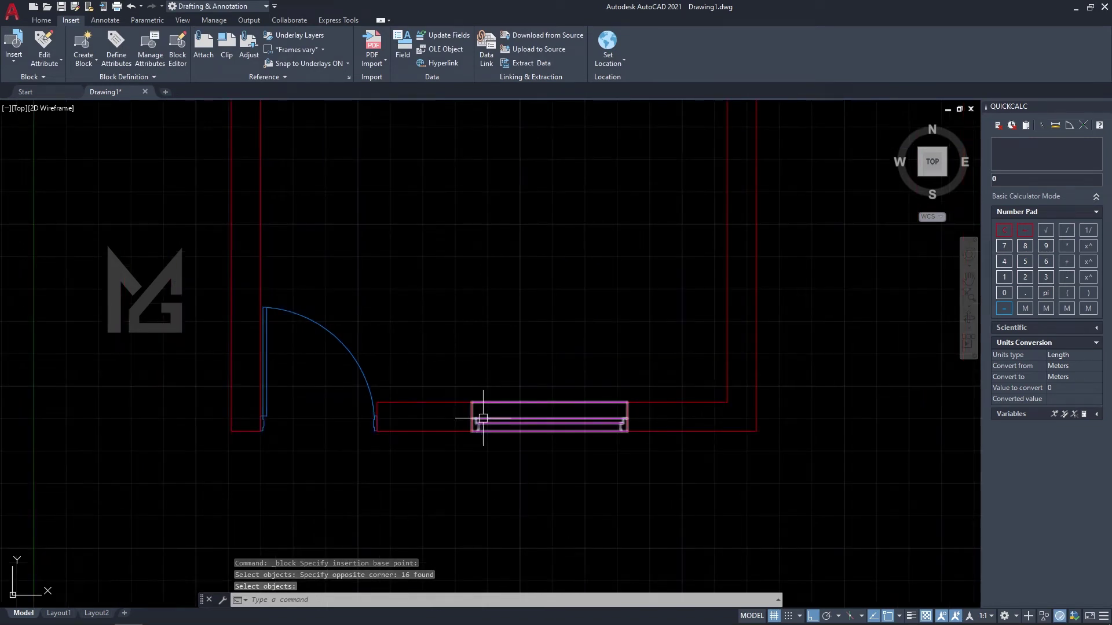
click(475, 422)
scroll(550, 414, up, 2)
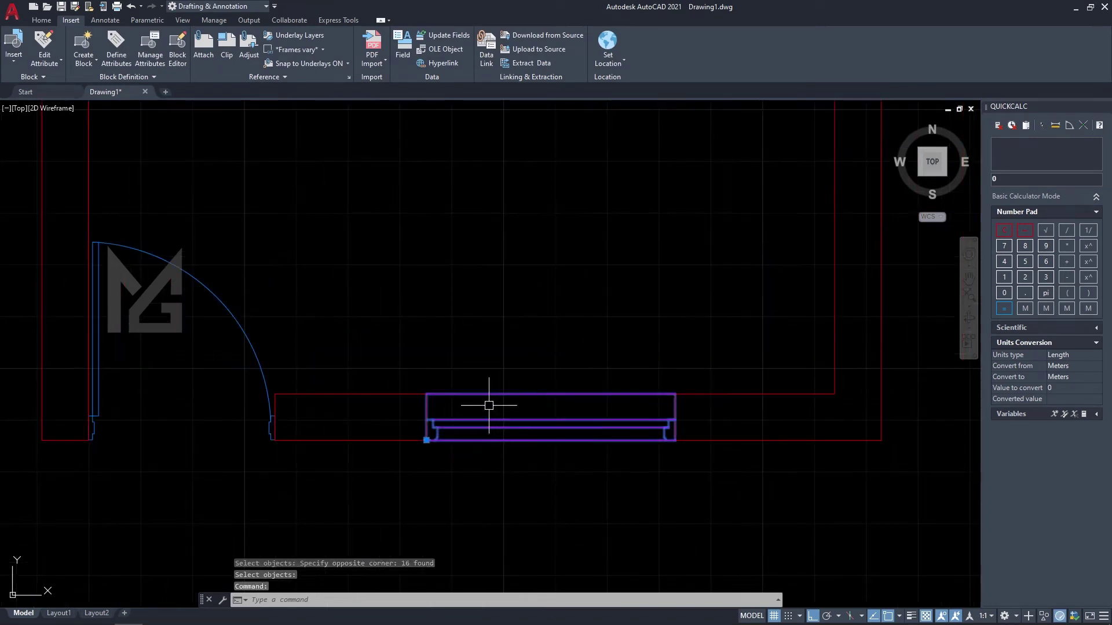
click(473, 422)
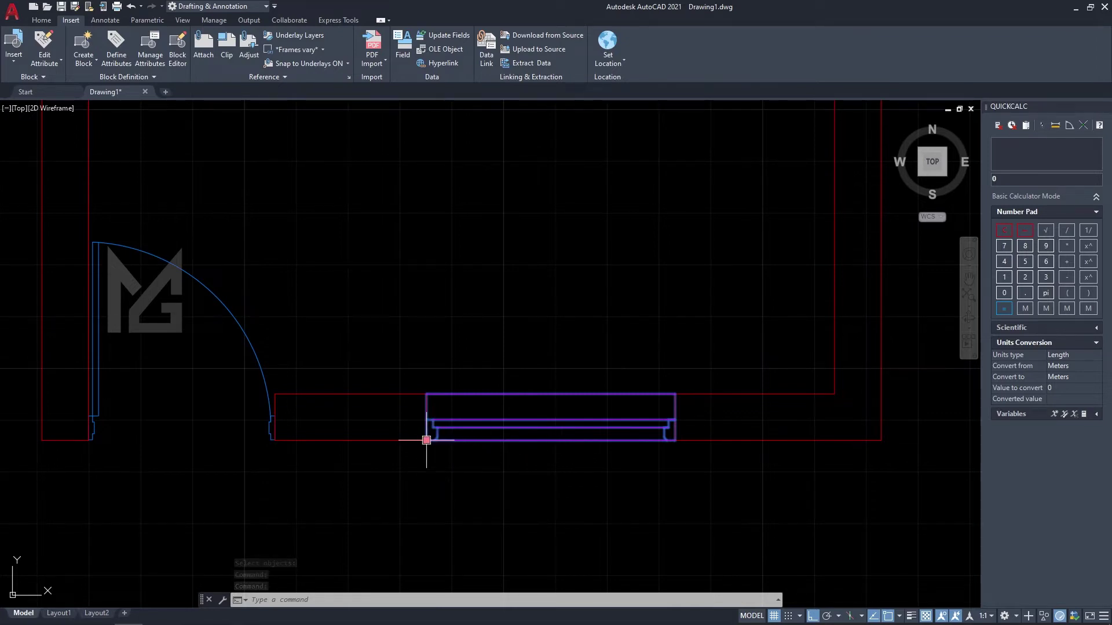
click(426, 440)
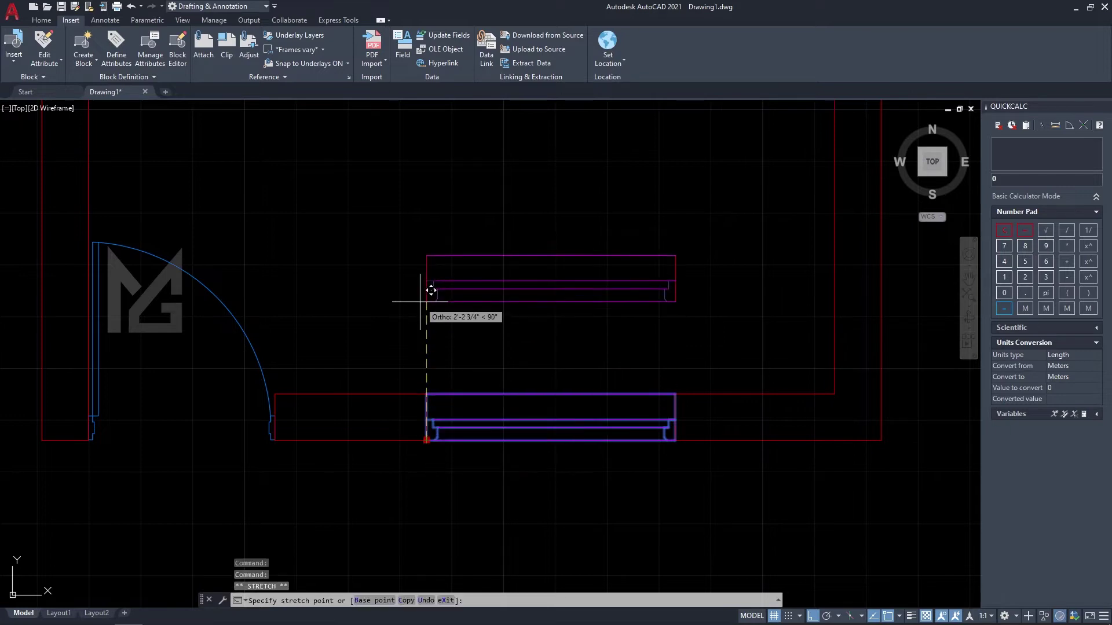
key(Escape)
scroll(426, 439, down, 2)
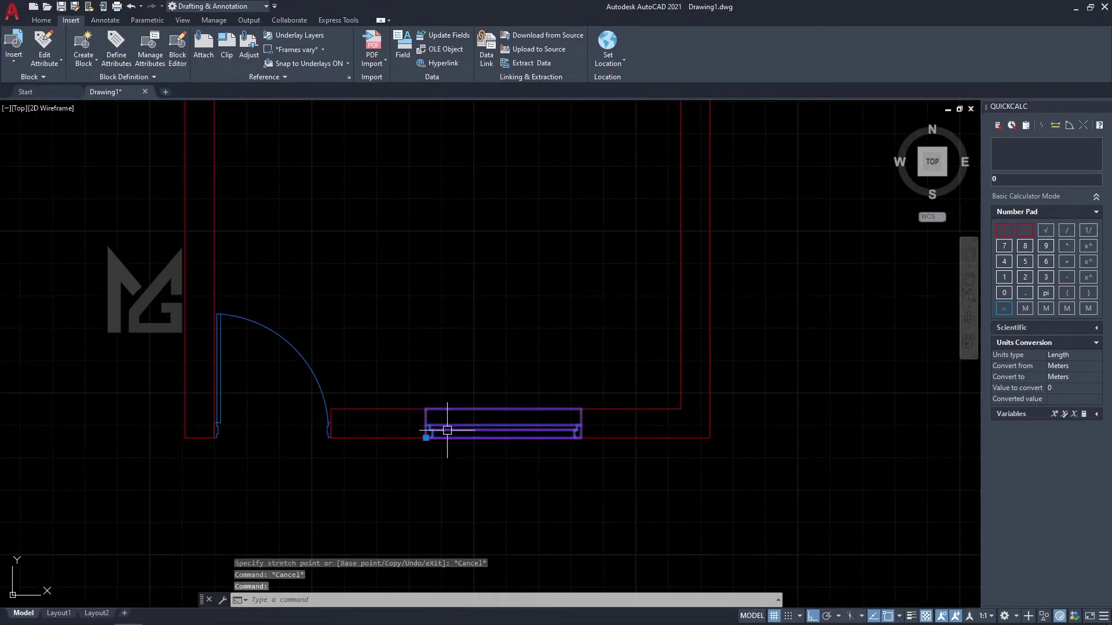
double_click(447, 431)
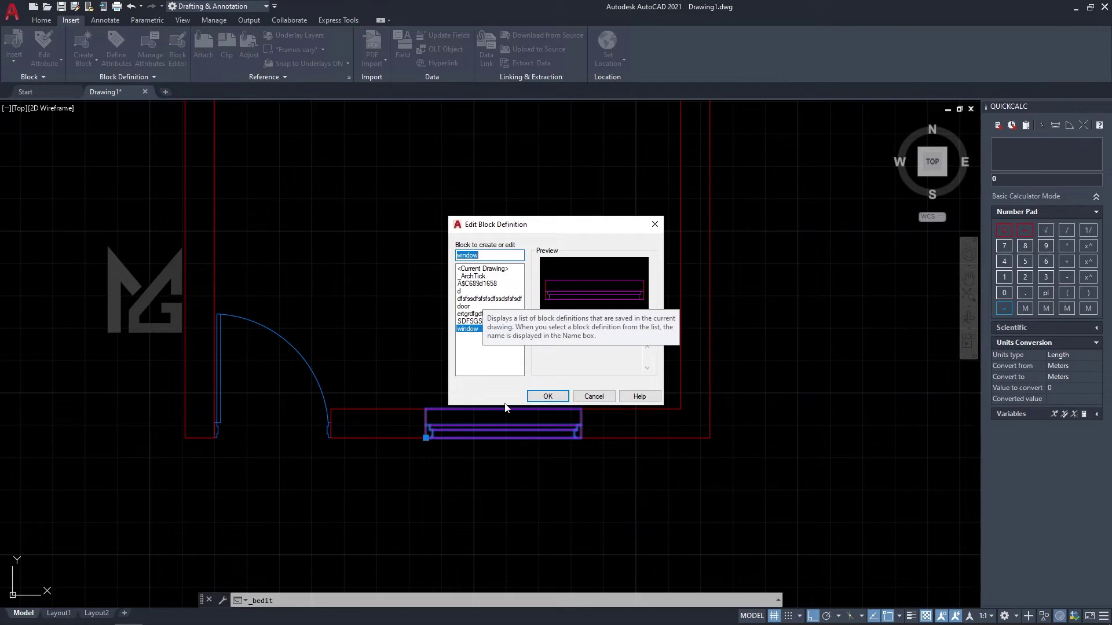
Choose the 'window' definition in Edit Block Definition and open it in the Block Editor
click(481, 321)
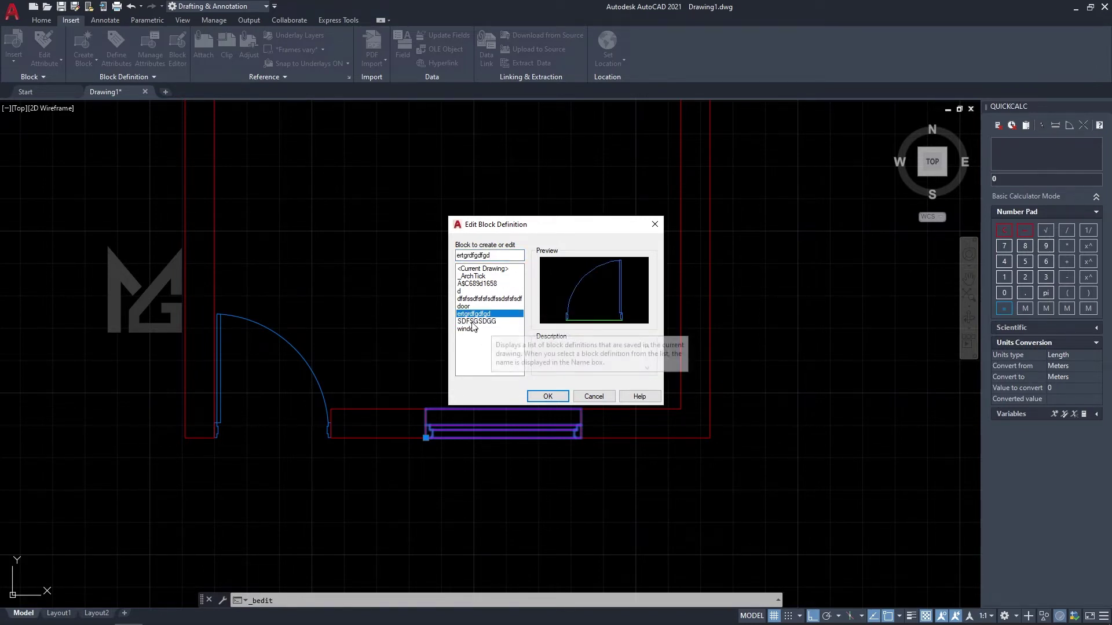
click(476, 328)
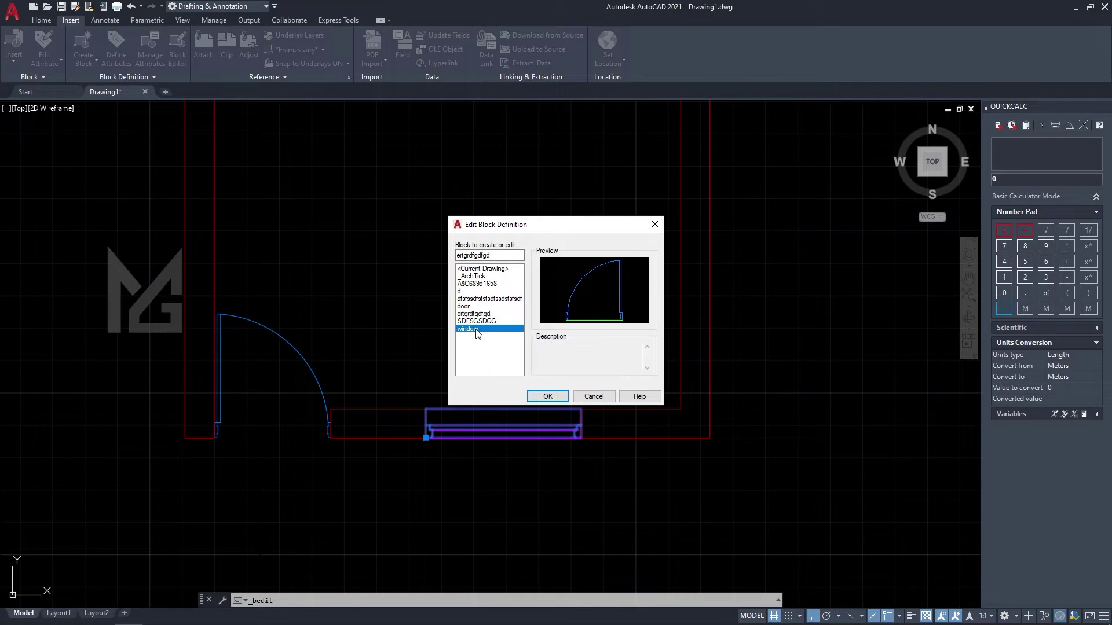
click(544, 397)
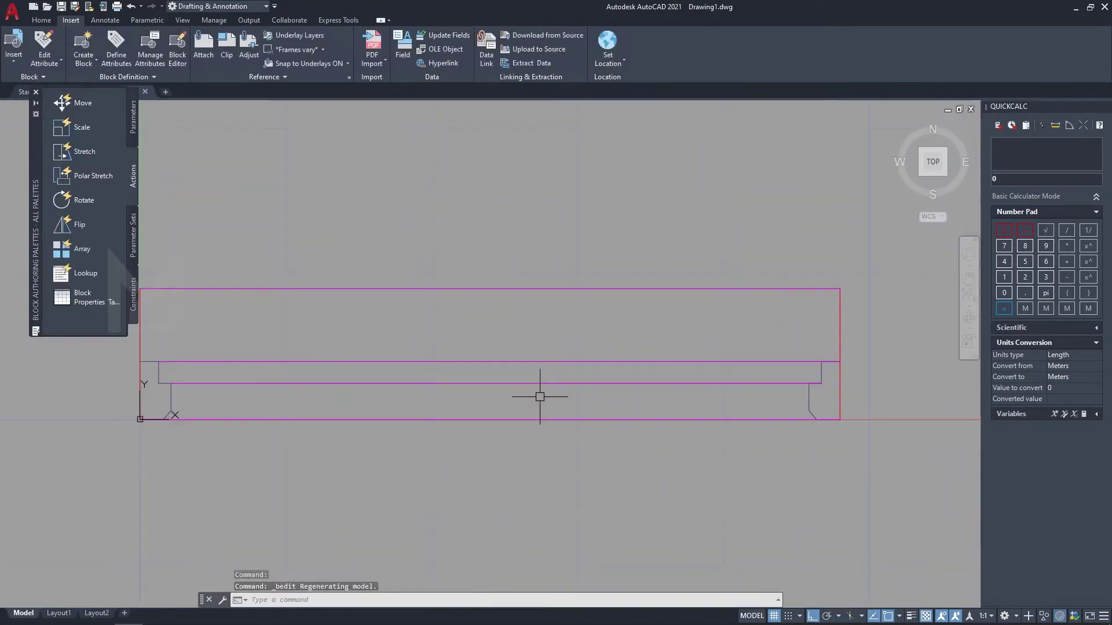
Return to the plan and reopen the window block via Insert > Block Editor
click(761, 64)
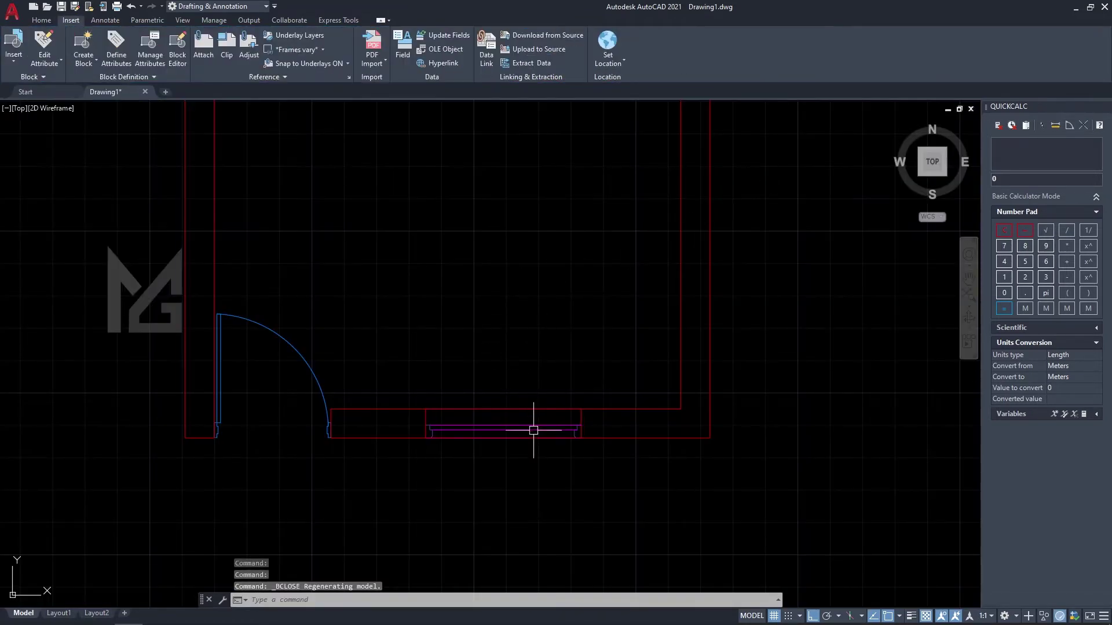
scroll(531, 431, down, 2)
click(521, 430)
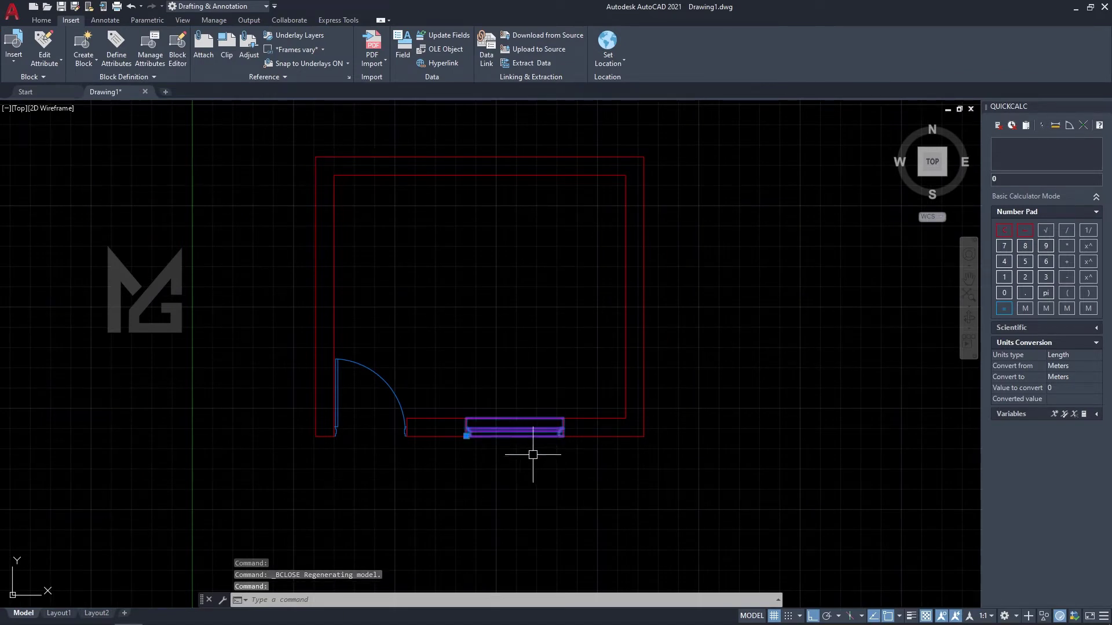
click(179, 55)
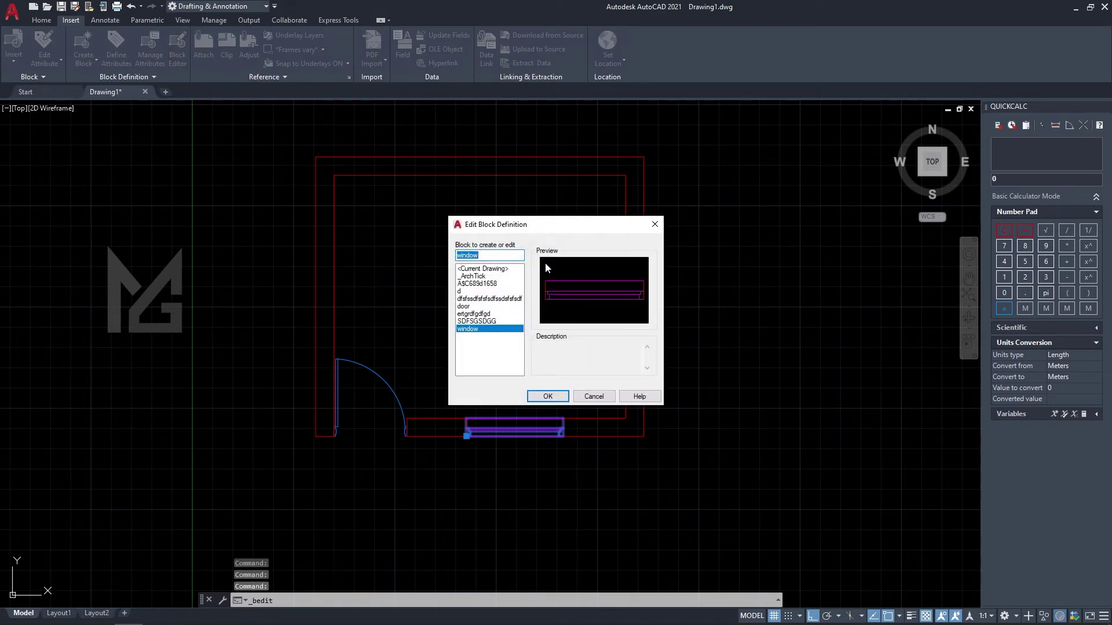
click(556, 396)
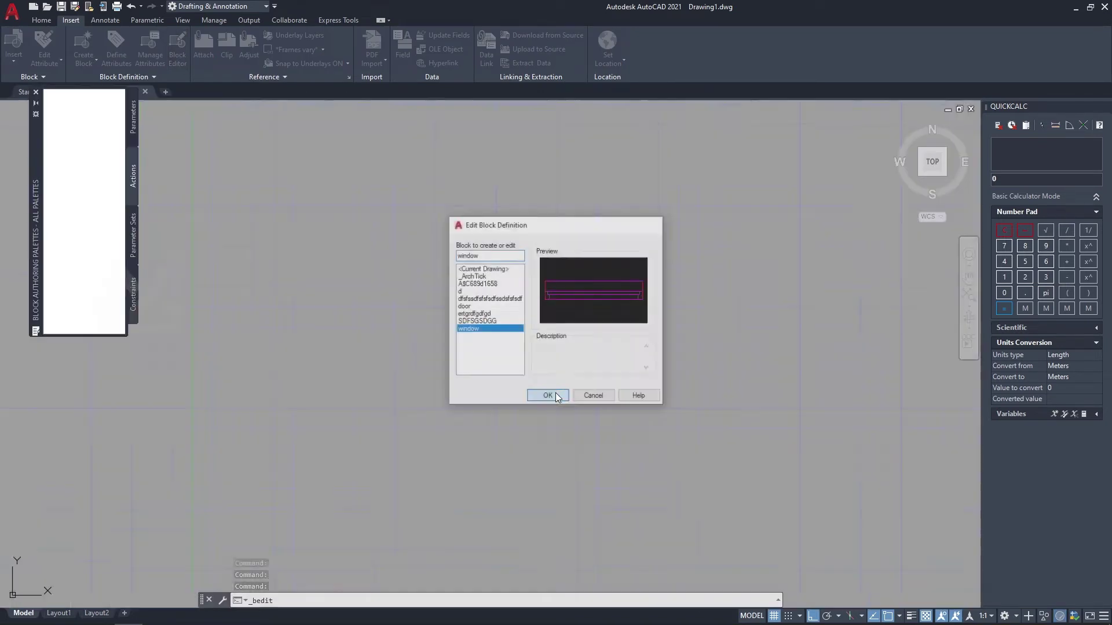
scroll(405, 469, down, 2)
Draw three test lines inside the window block, then delete them
scroll(422, 354, down, 3)
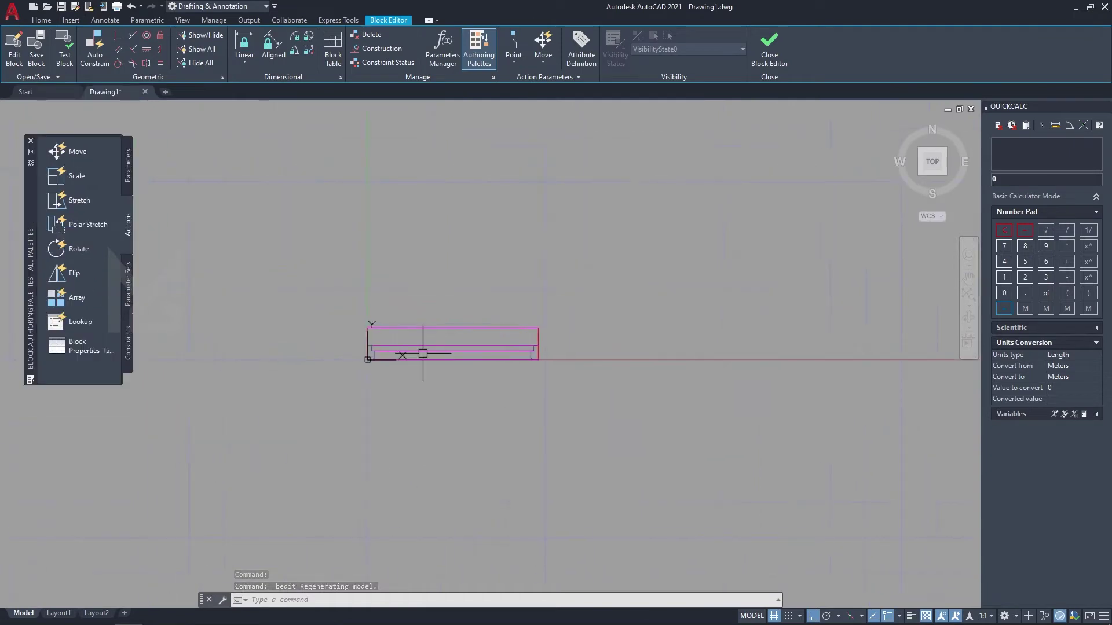
scroll(422, 353, up, 4)
text(l)
key(Return)
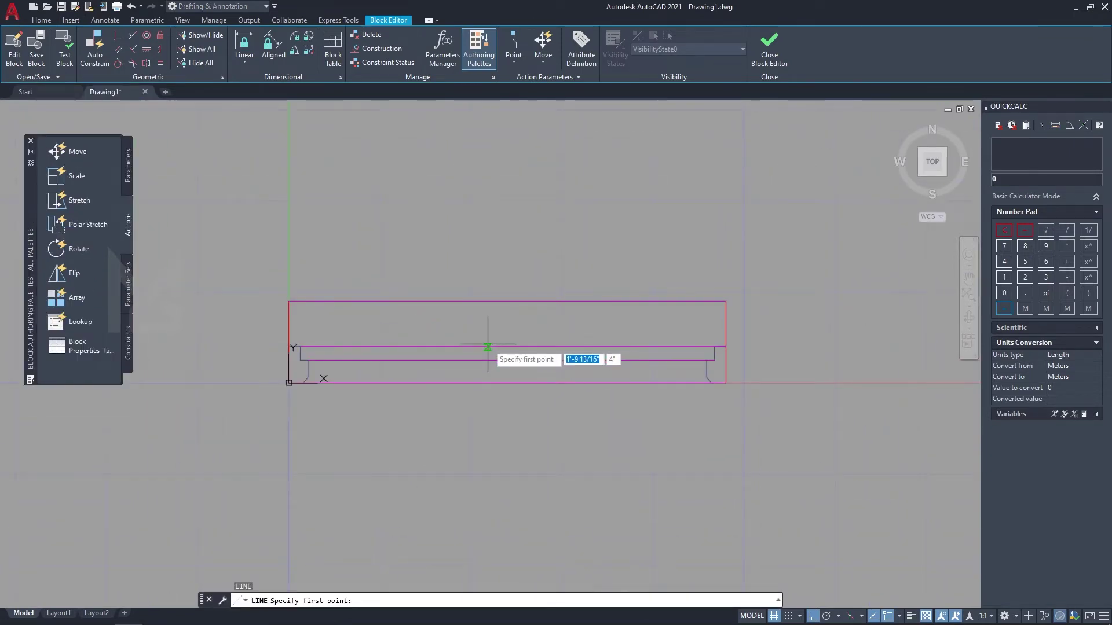
click(488, 345)
click(487, 239)
click(557, 239)
click(557, 367)
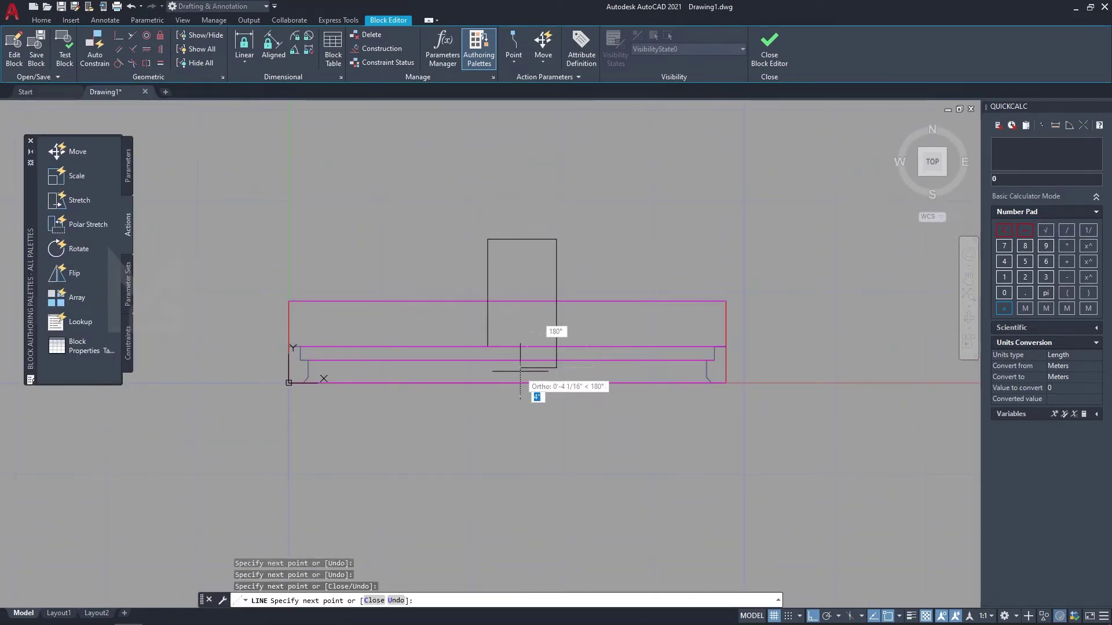
key(Escape)
click(566, 305)
click(471, 317)
click(588, 240)
click(543, 216)
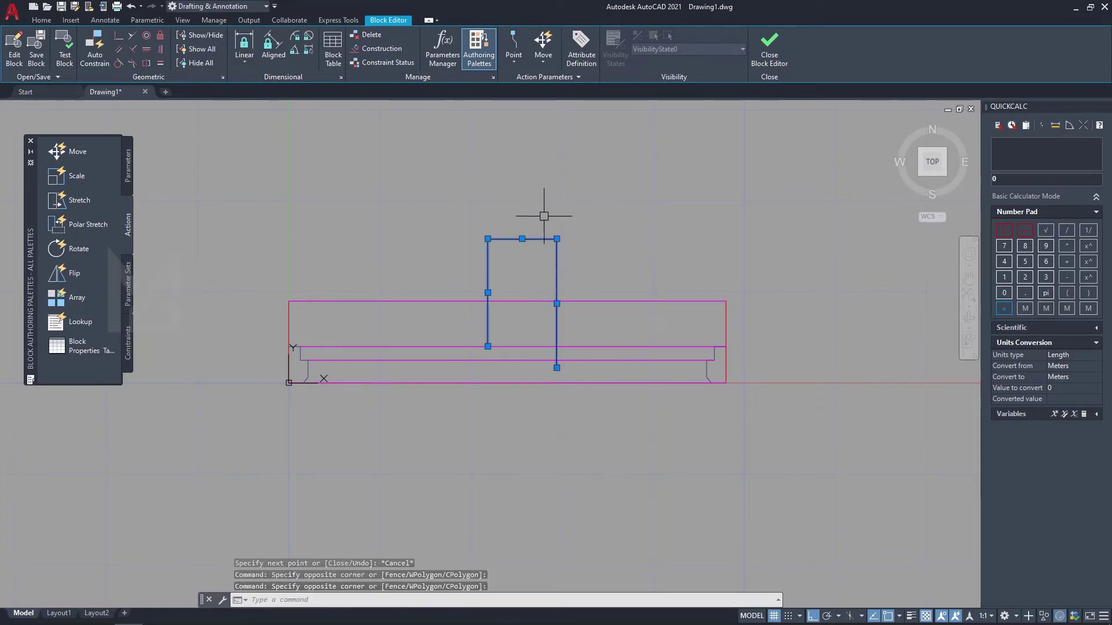
key(Delete)
Draw a small rectangle with RECTANG starting on the window frame
text(rec)
key(Return)
click(490, 346)
scroll(496, 354, up, 2)
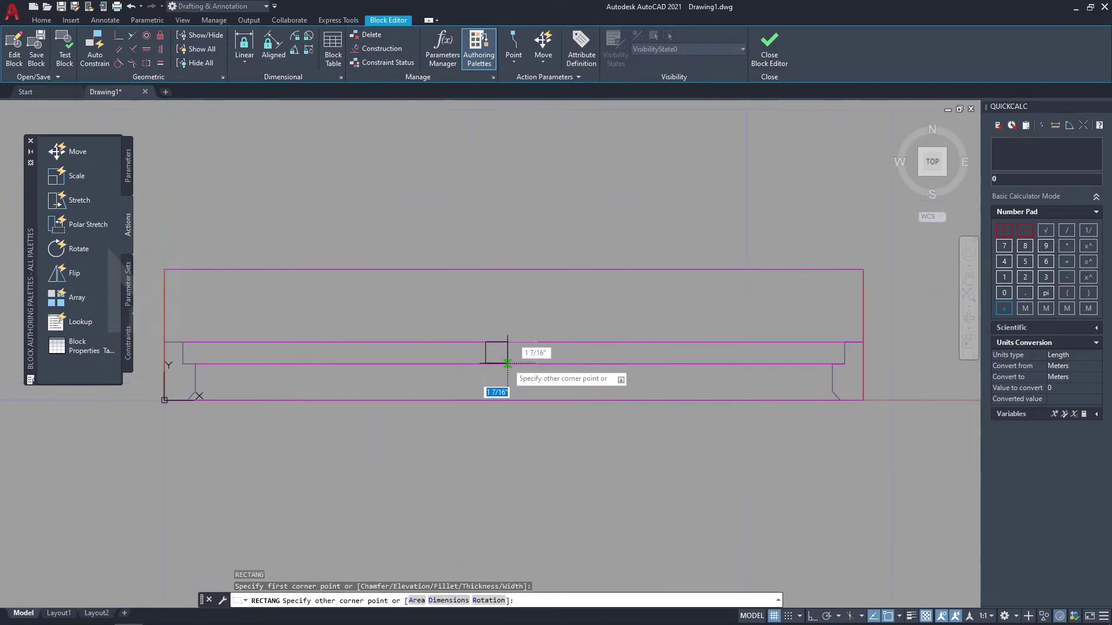
click(509, 363)
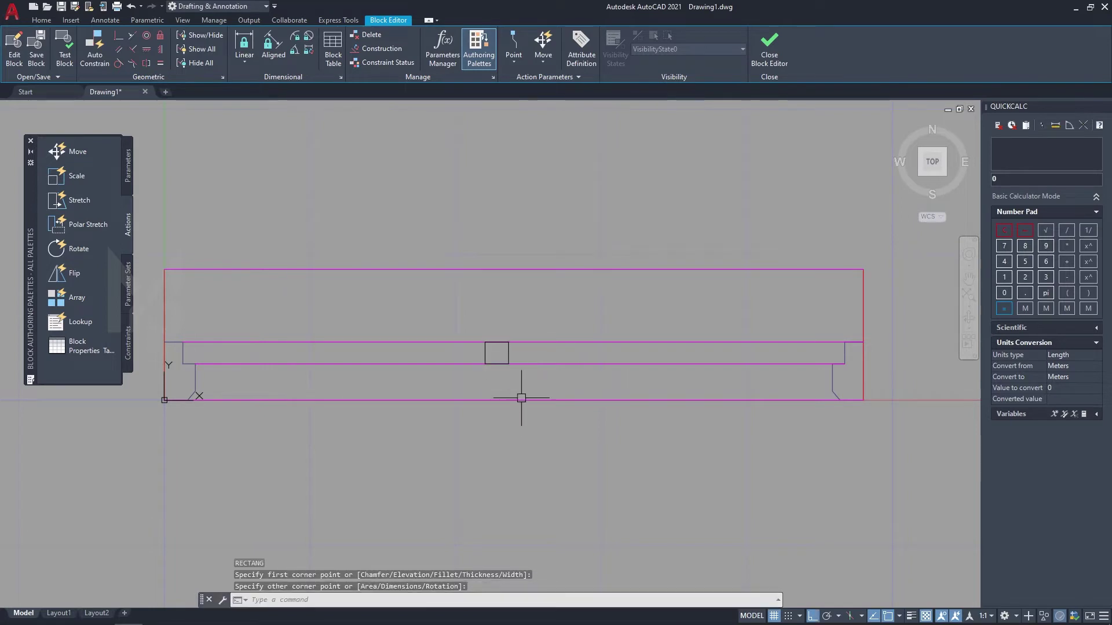
scroll(510, 424, down, 2)
Match the rectangle to a magenta window line, then close the Block Editor
text(ma)
key(Return)
click(510, 373)
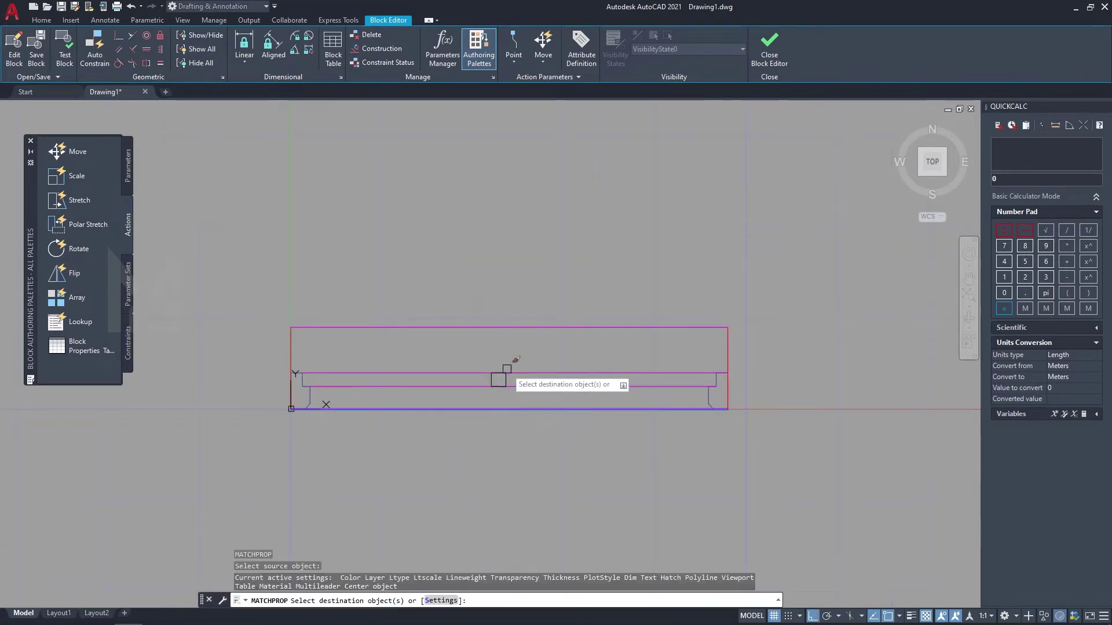
click(533, 422)
click(769, 49)
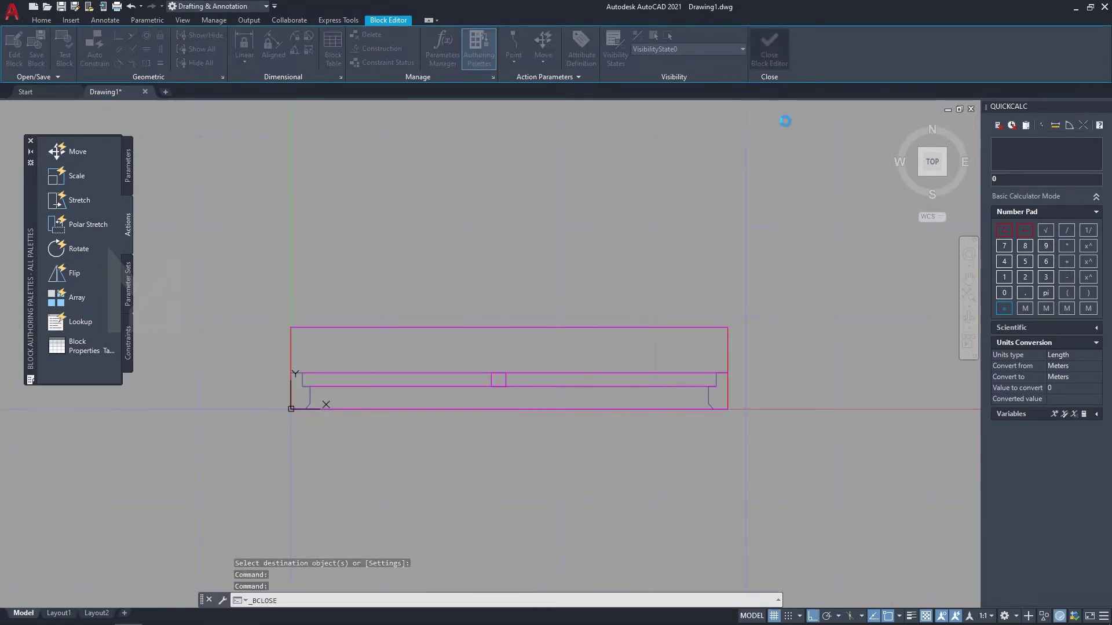
click(555, 303)
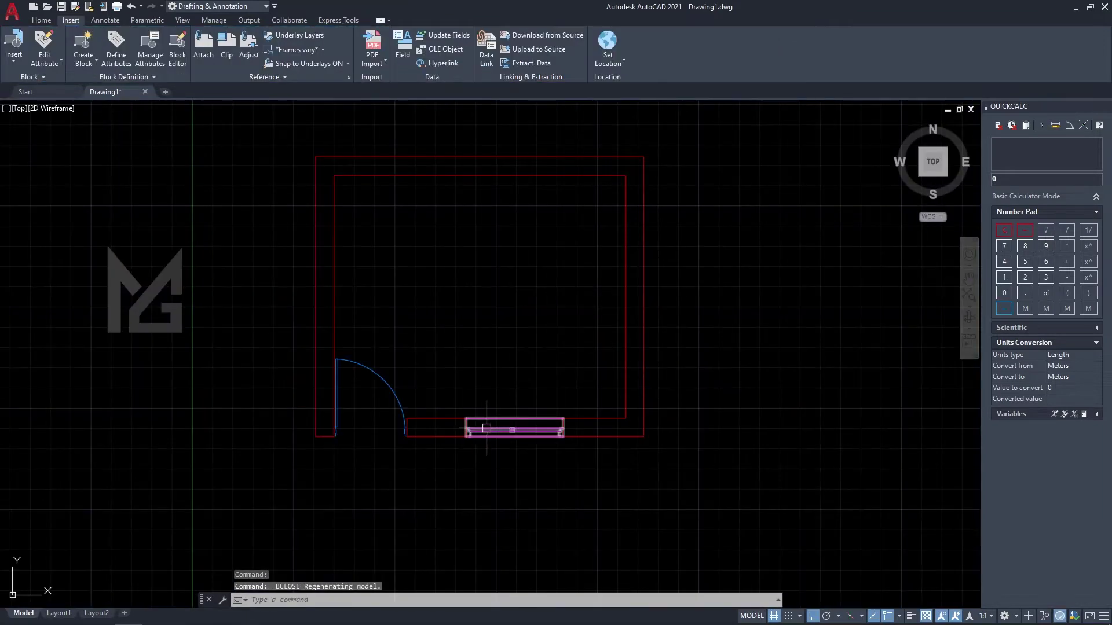
Zoom in and double-click the window block to reopen it in the Block Editor
scroll(508, 435, up, 2)
scroll(507, 417, up, 2)
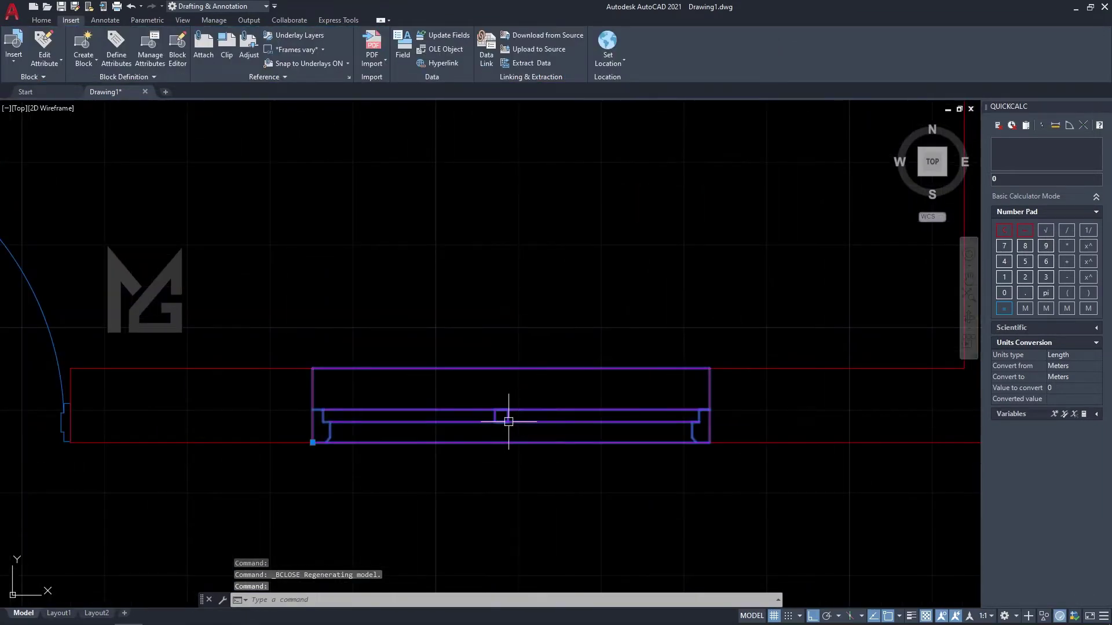
double_click(509, 419)
middle_drag(636, 444, 612, 439)
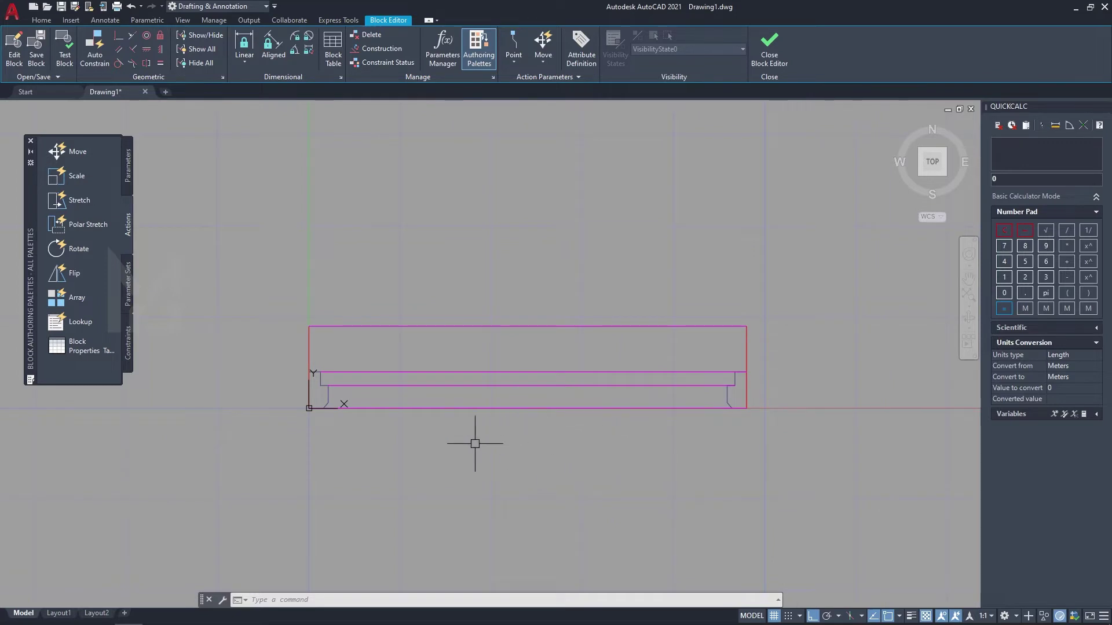
scroll(413, 424, down, 2)
scroll(603, 452, up, 2)
text(l)
key(Return)
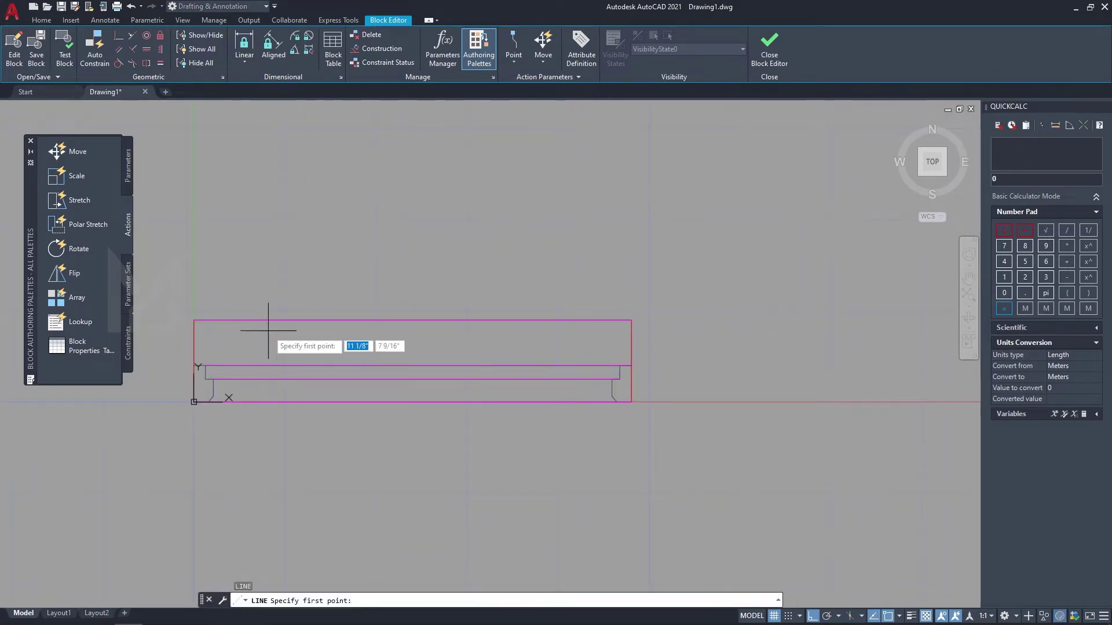
click(194, 319)
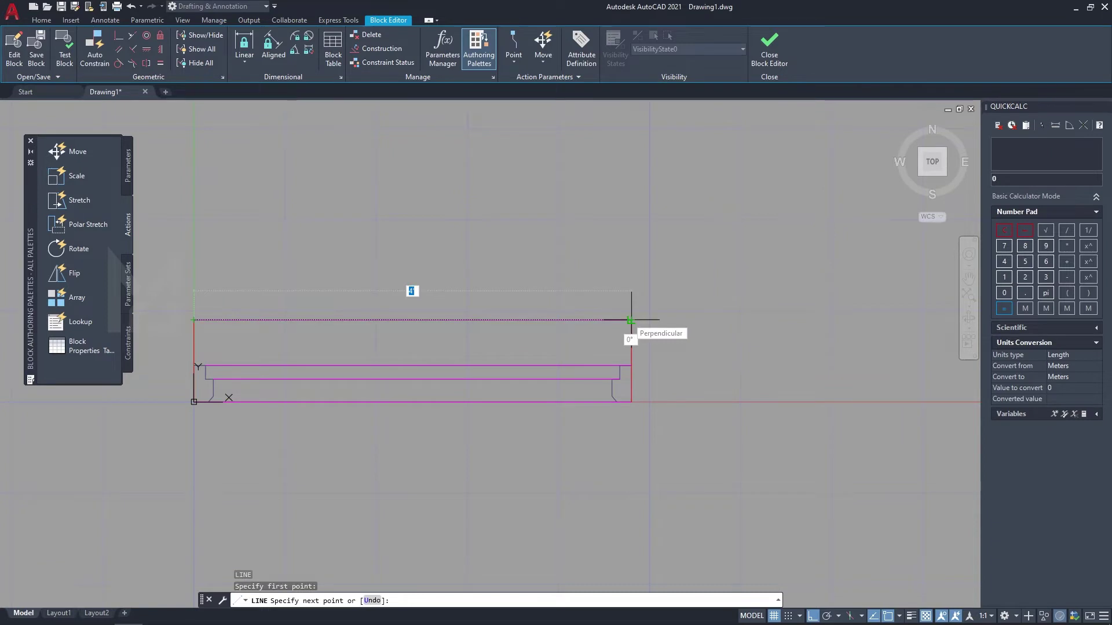
scroll(753, 354, down, 3)
key(Escape)
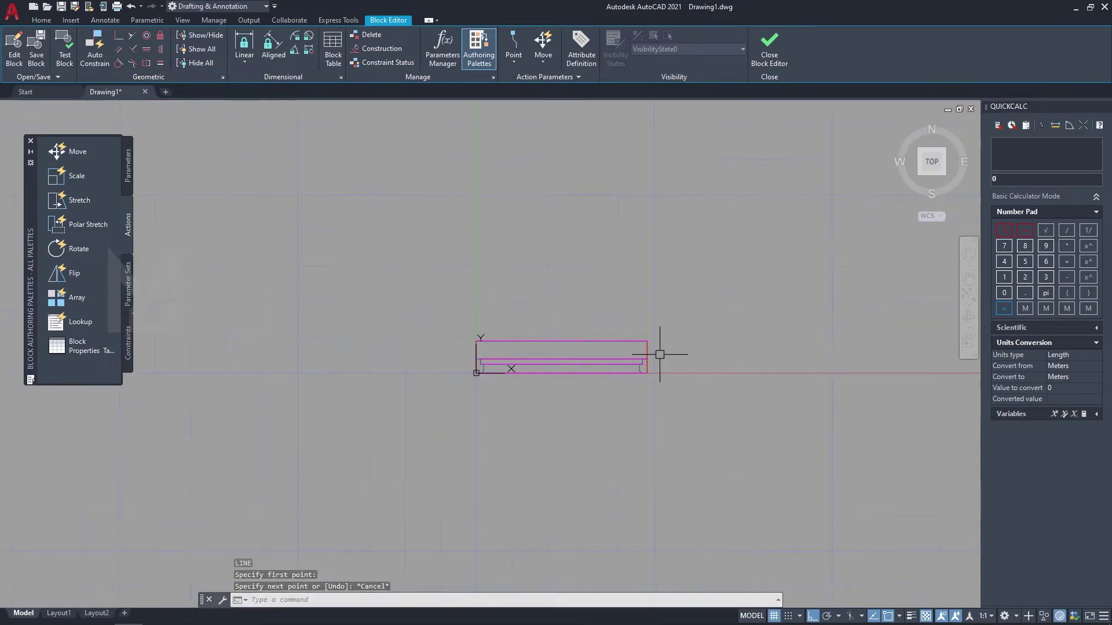
middle_drag(732, 353, 641, 372)
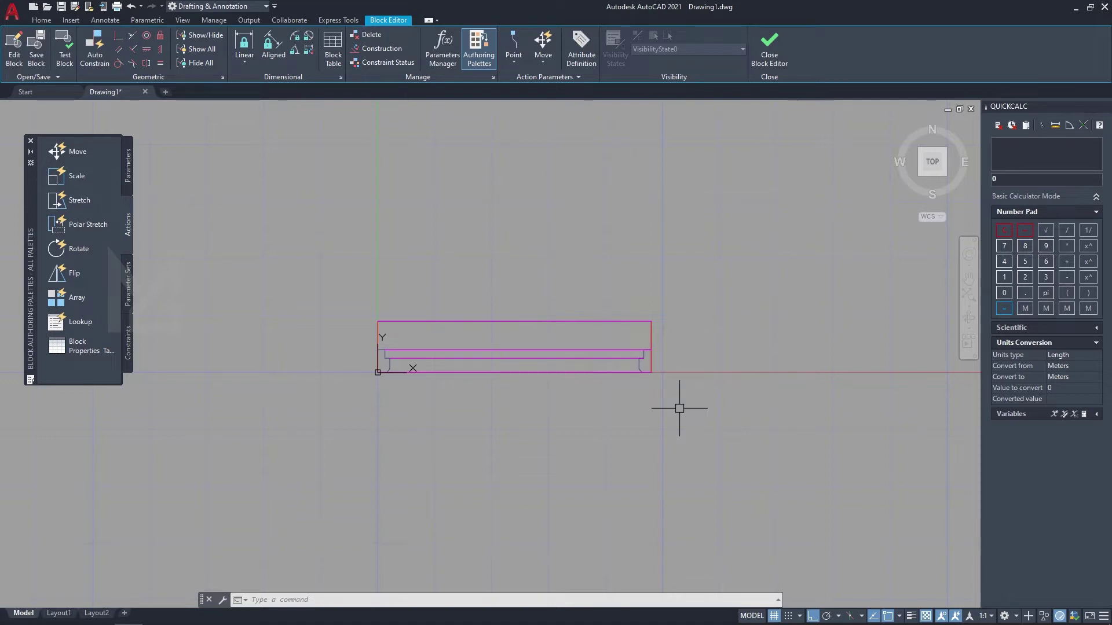
middle_drag(448, 428, 493, 435)
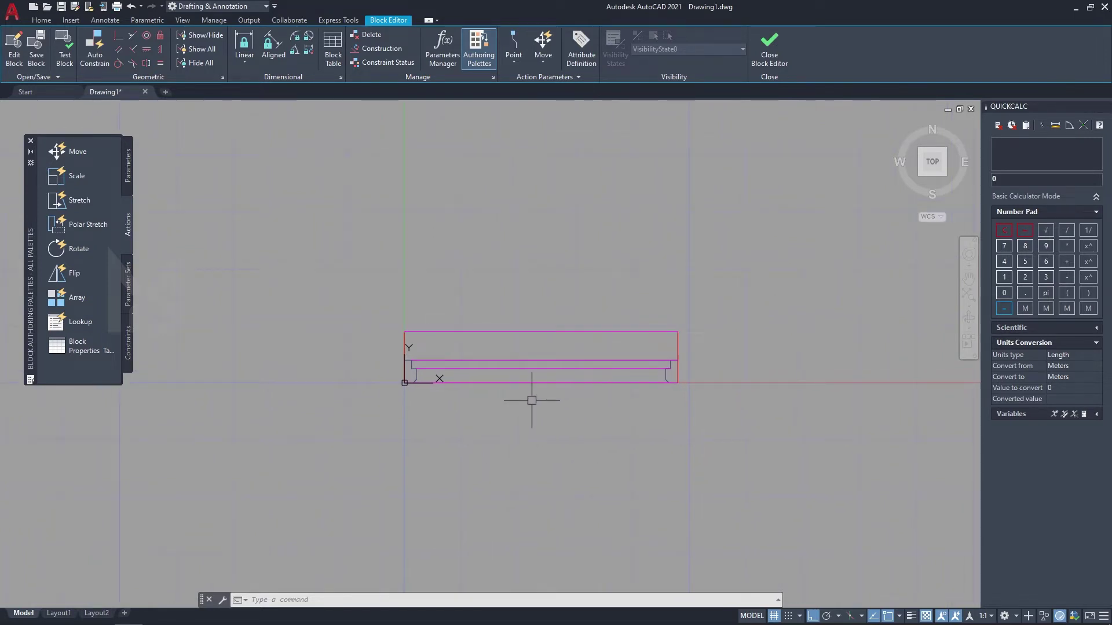
scroll(531, 400, up, 2)
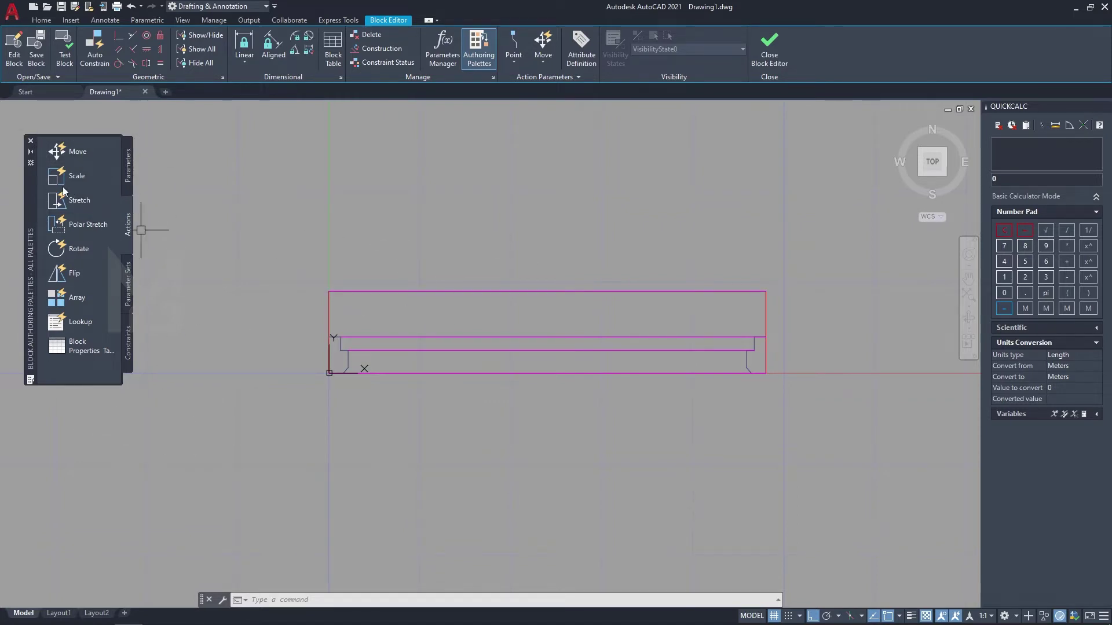
Add a linear parameter from the window's left to right end, labelled Distance1 above
click(127, 175)
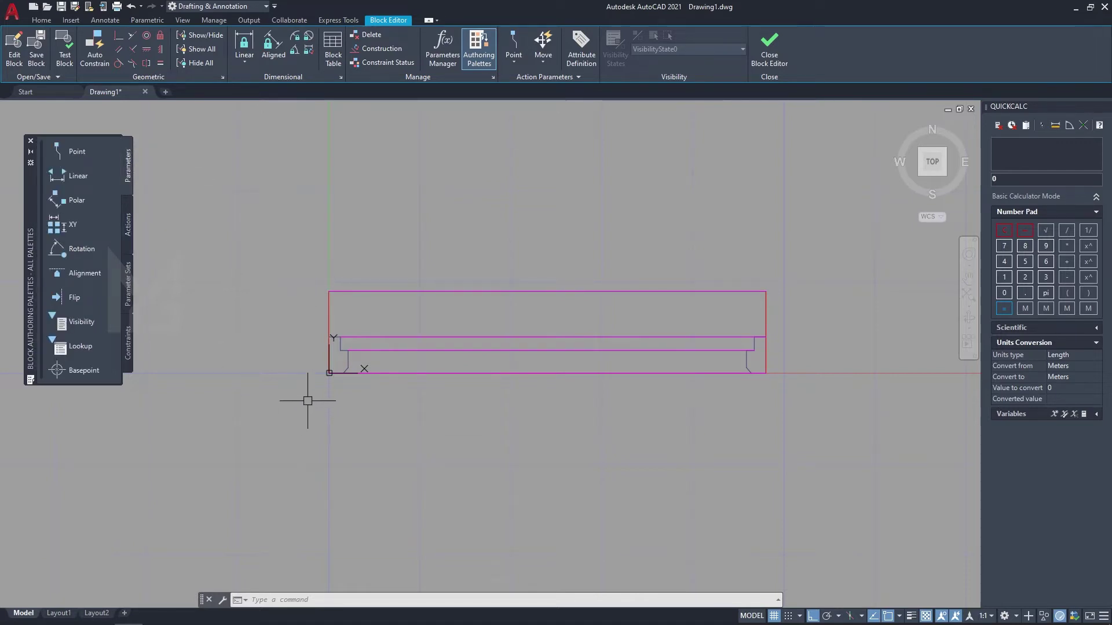
middle_drag(307, 401, 280, 448)
scroll(370, 392, down, 2)
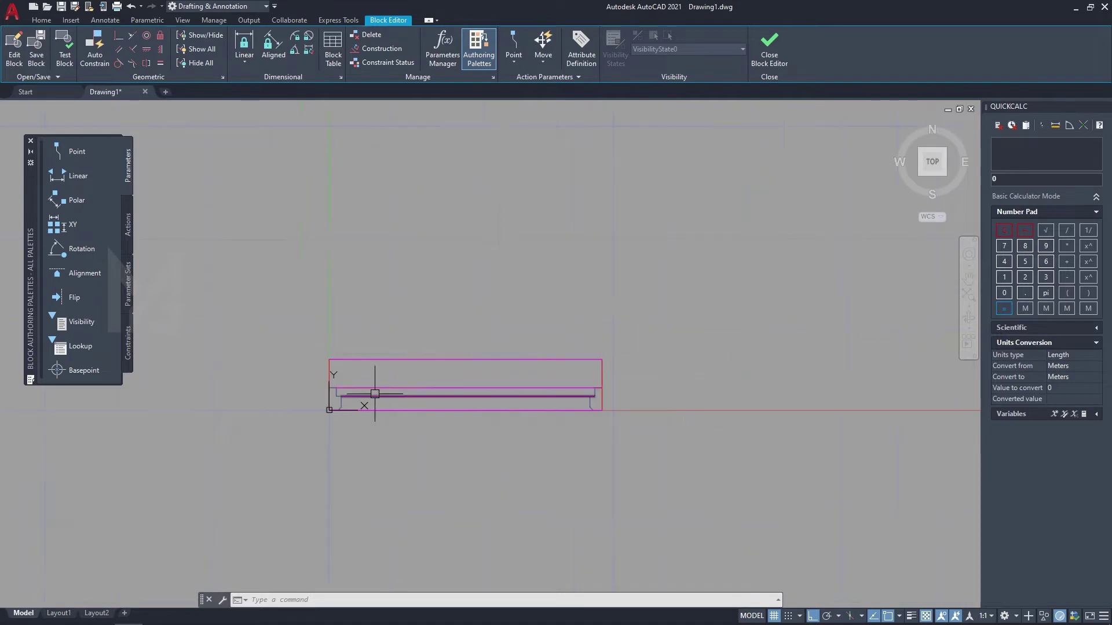
scroll(443, 385, up, 2)
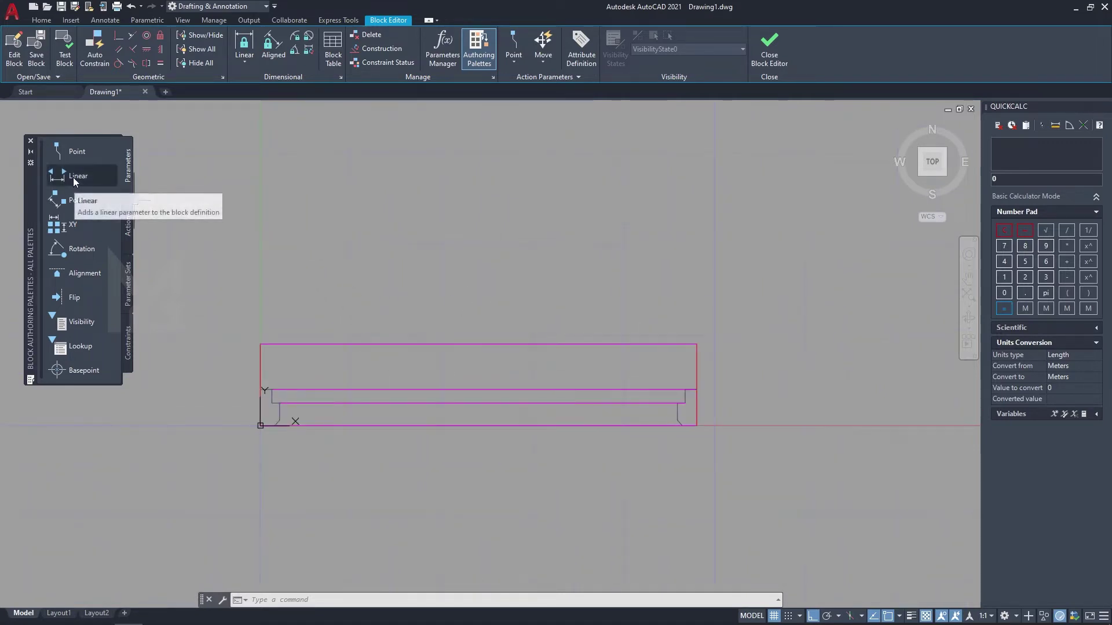
click(73, 177)
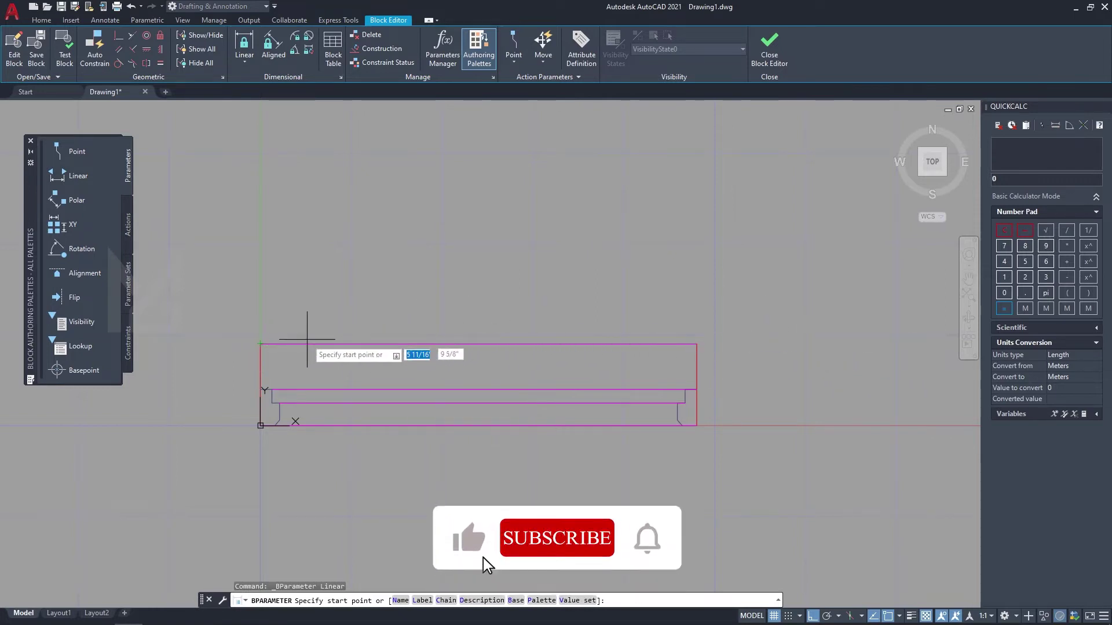
click(260, 344)
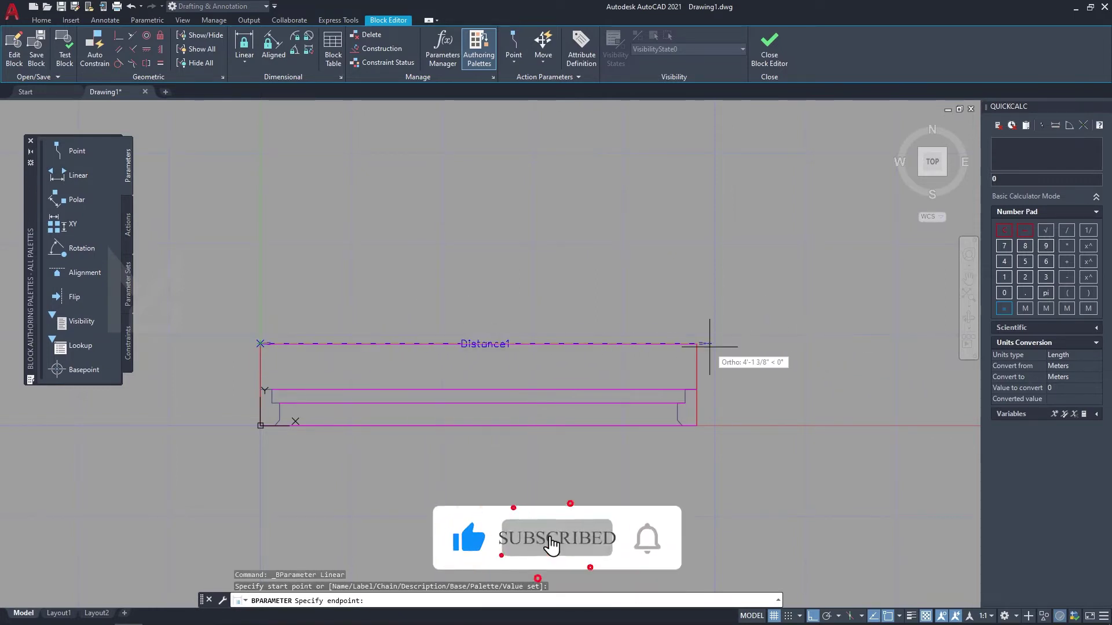
click(697, 344)
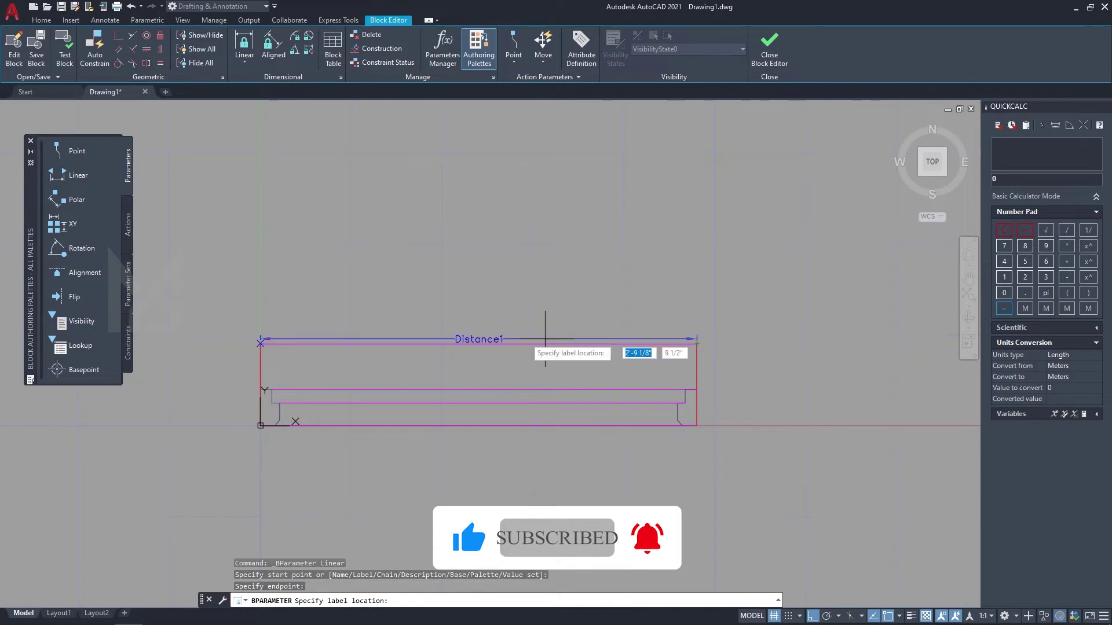
click(330, 329)
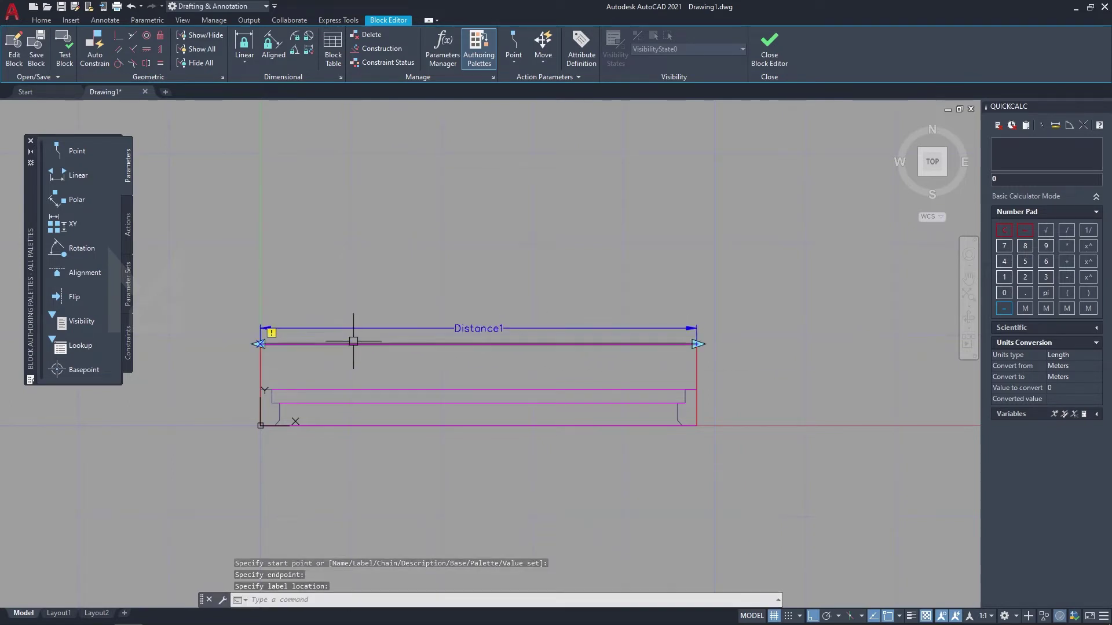
Recentre the view and window-select the lines at the window block's right end
middle_drag(407, 368, 464, 365)
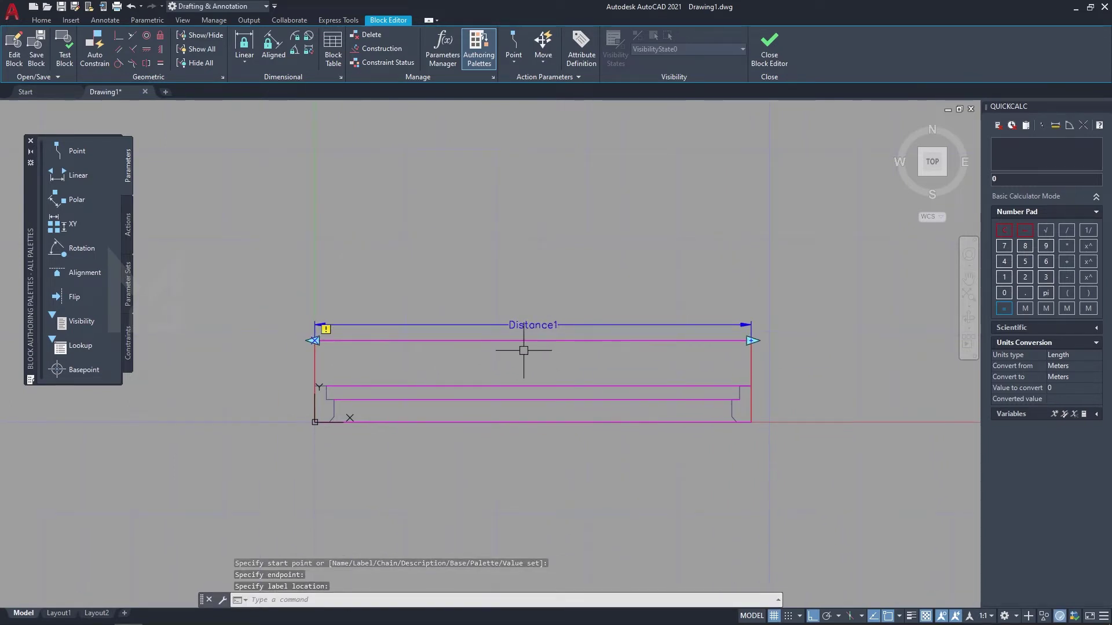
scroll(569, 346, up, 2)
scroll(330, 348, down, 2)
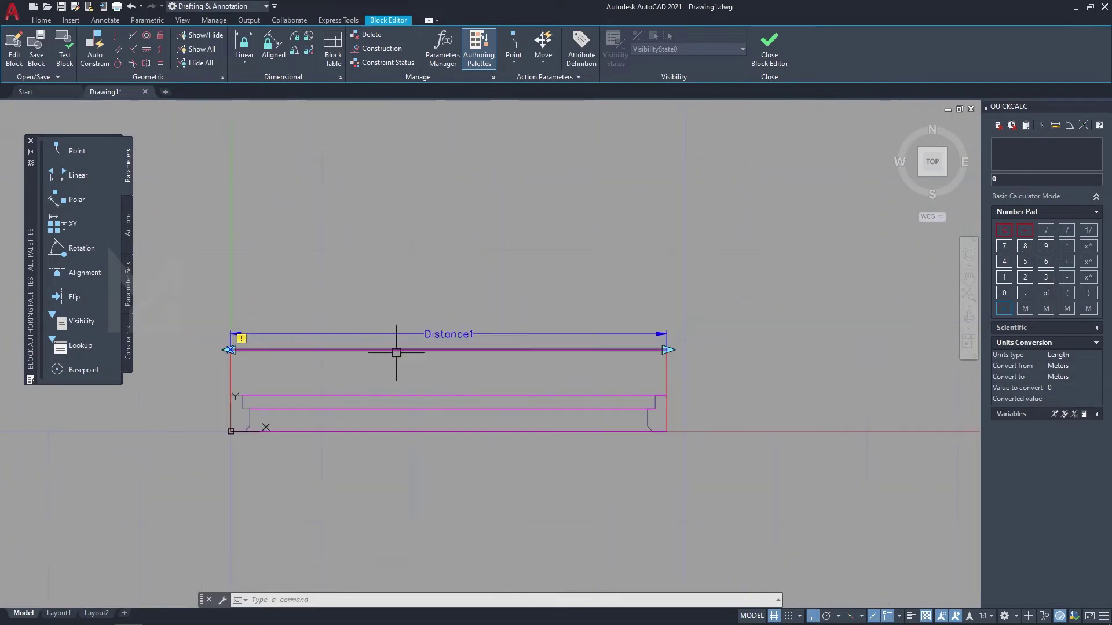
scroll(608, 399, down, 2)
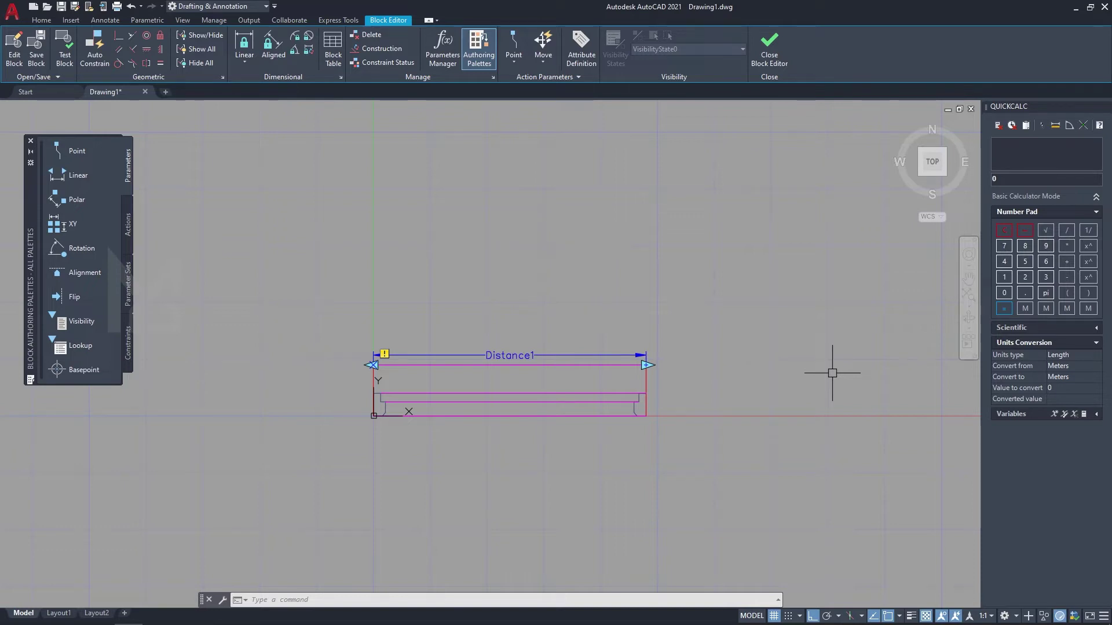
drag(586, 328, 670, 497)
Try moving the window's right end with M, then cancel so it stays in place
text(m)
key(Return)
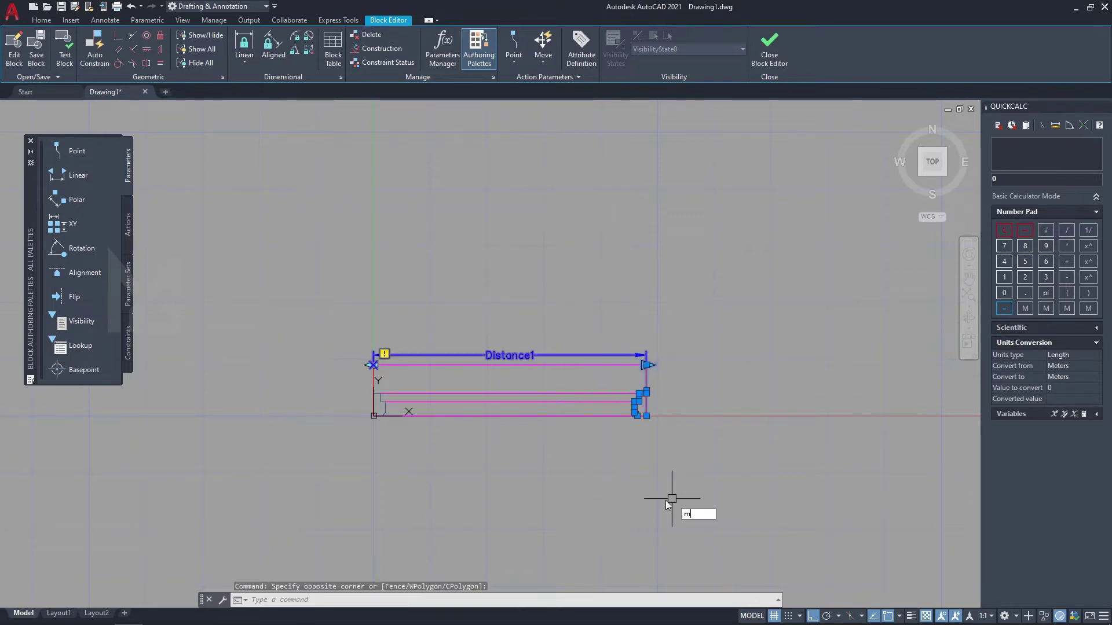
click(576, 480)
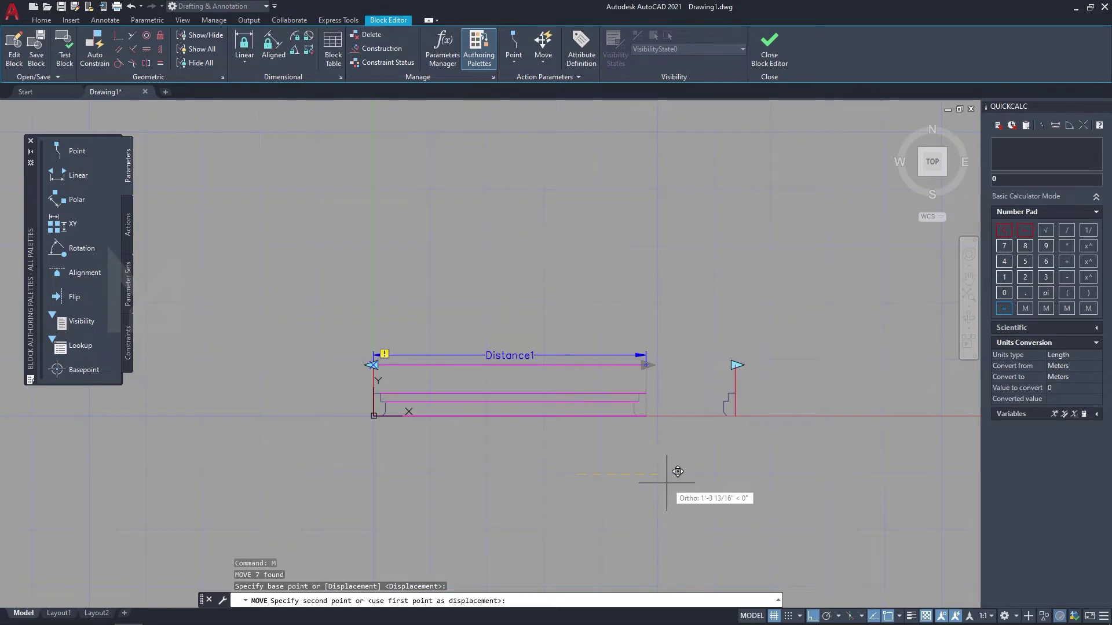
key(Escape)
Crossing-select the right end, trial a stretch and cancel it, then bring up the block actions list
click(703, 454)
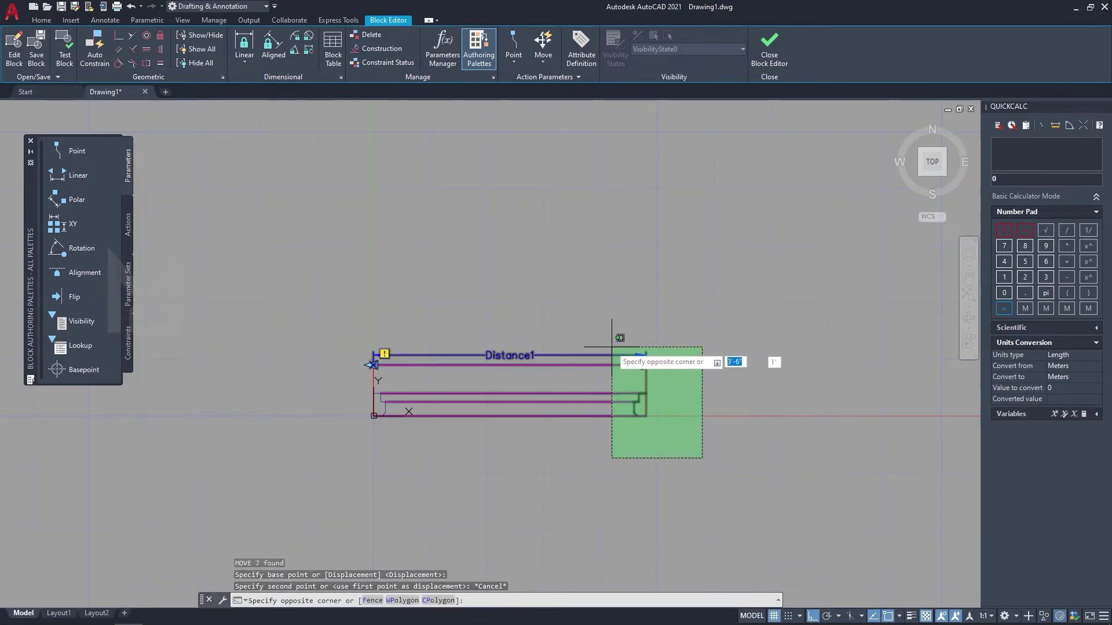
click(609, 345)
text(s)
key(Return)
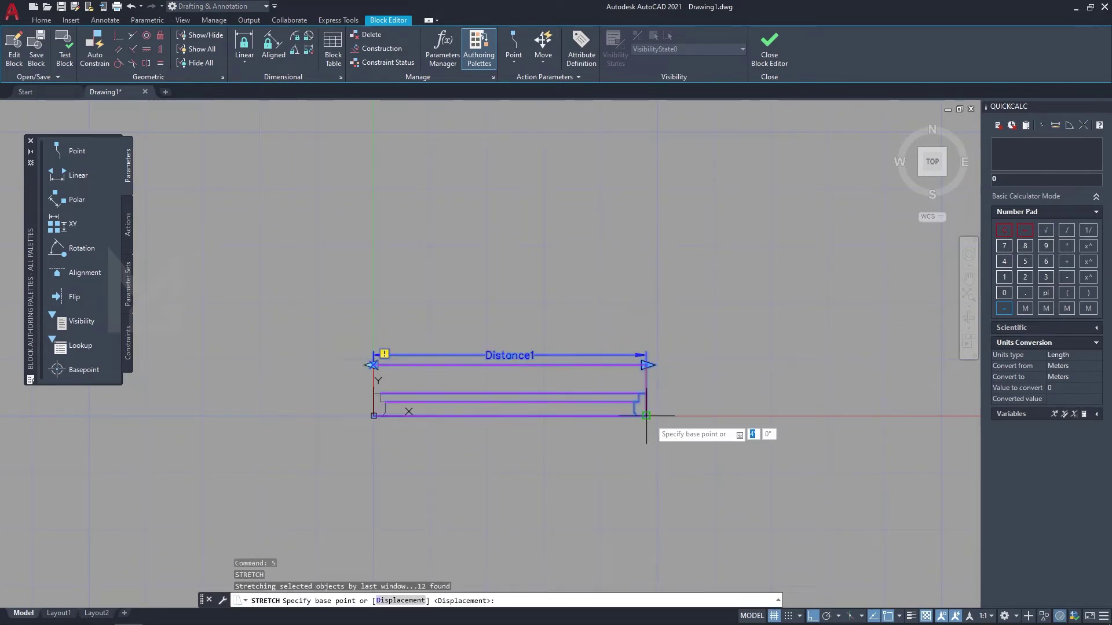
click(646, 416)
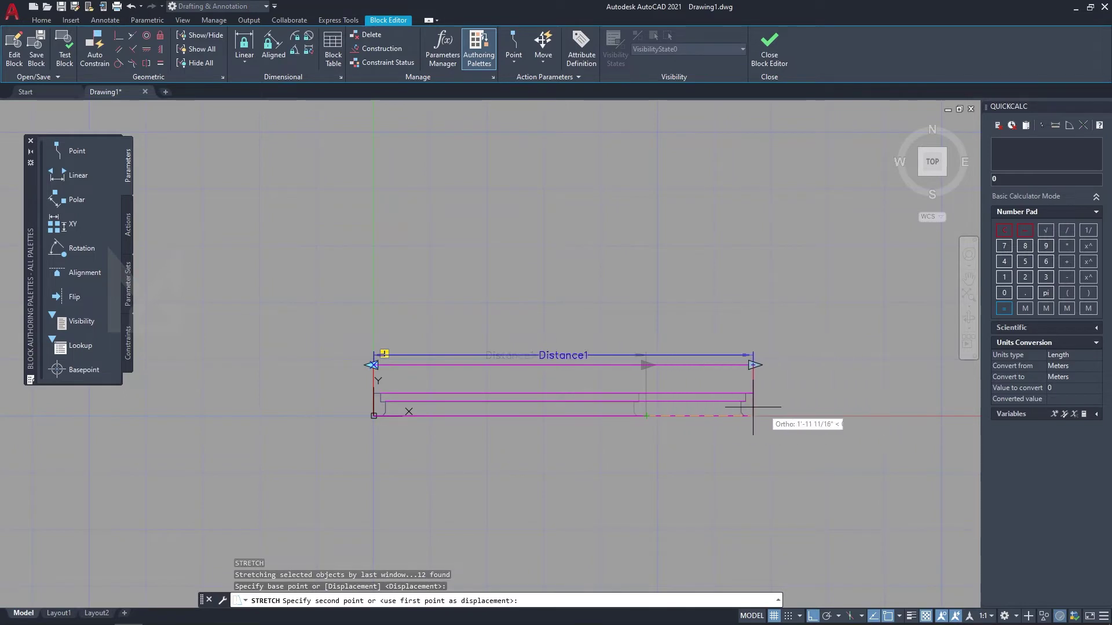
key(Escape)
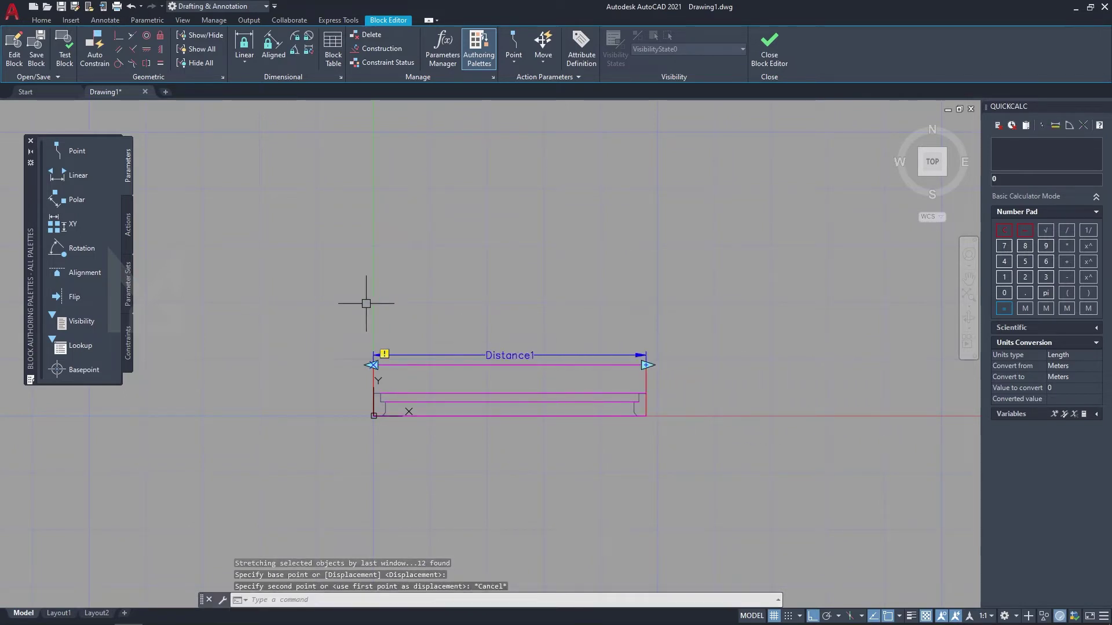
click(129, 224)
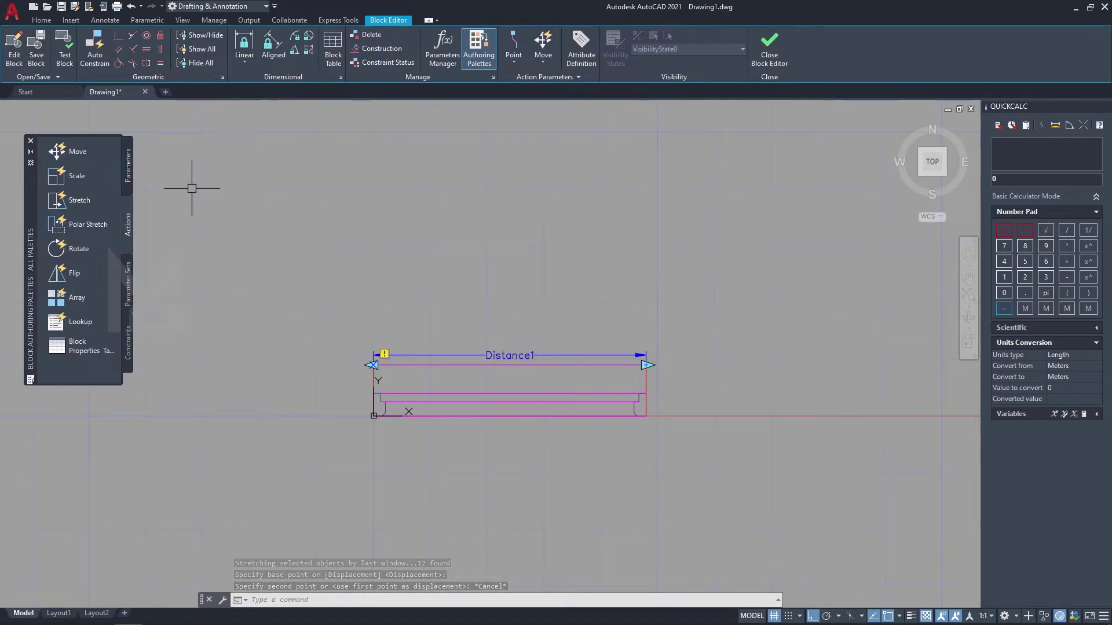
Add a Stretch action on Distance1's right point, framing and selecting the window's 12 right-end objects
click(75, 202)
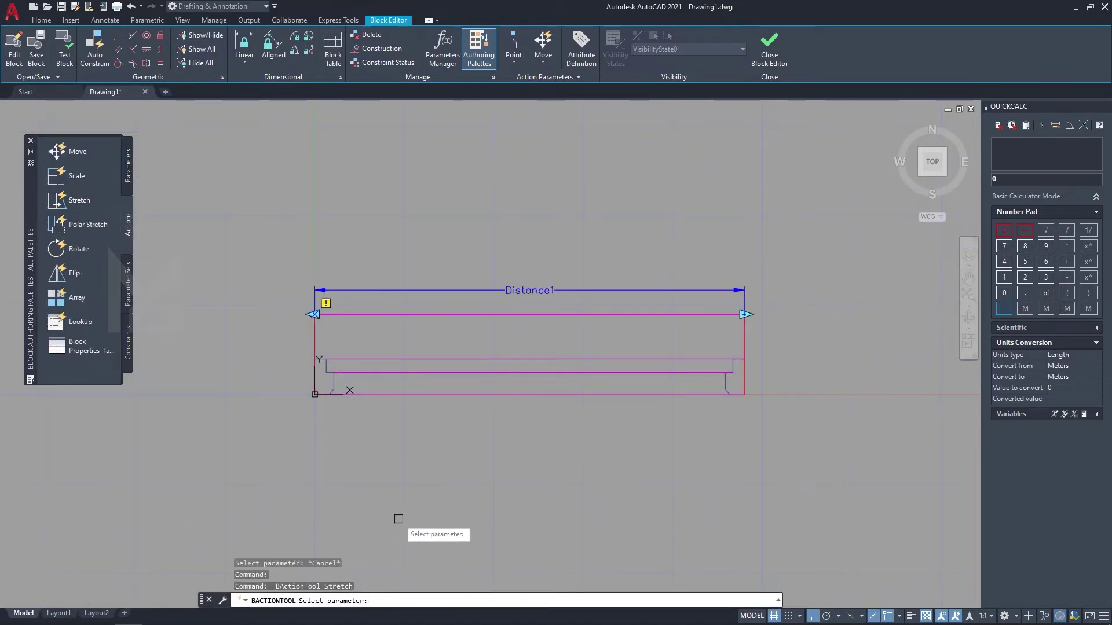
click(521, 290)
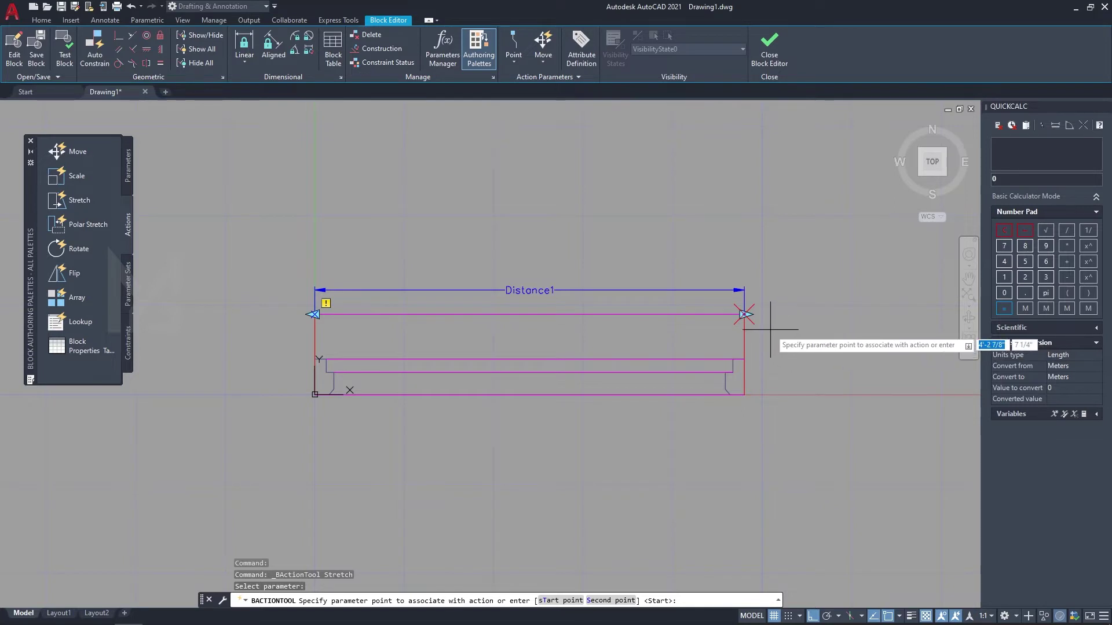
click(744, 354)
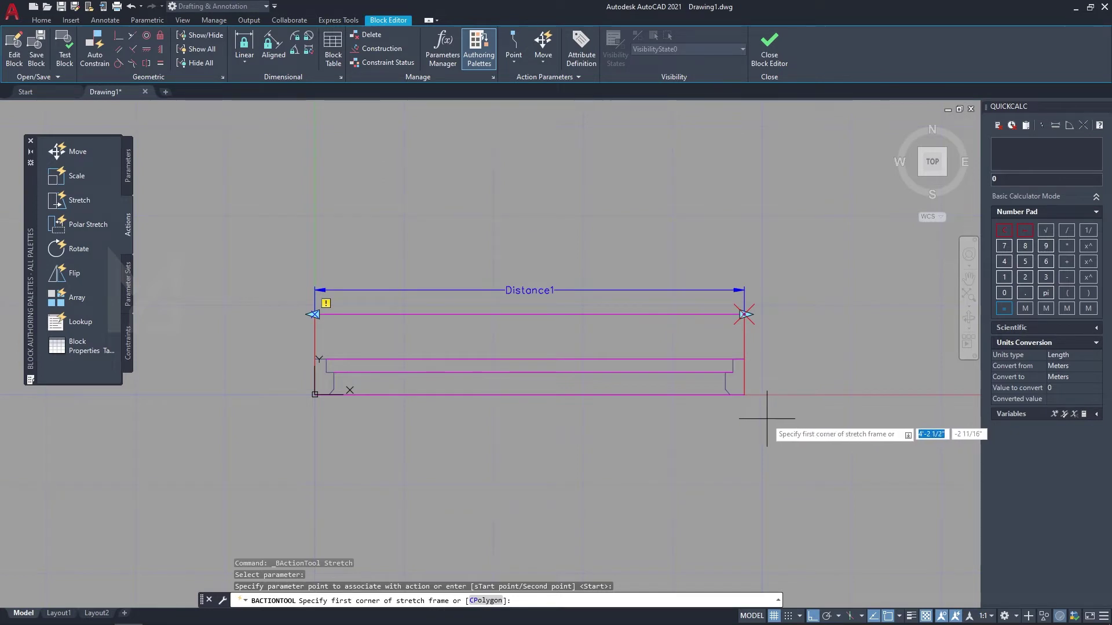
click(767, 419)
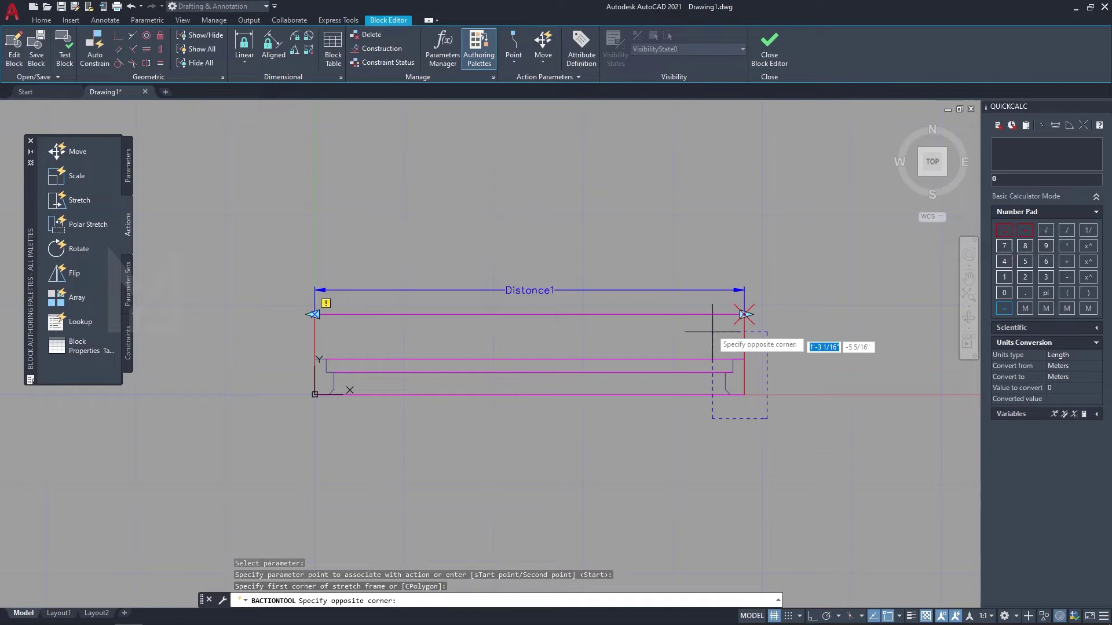
click(697, 299)
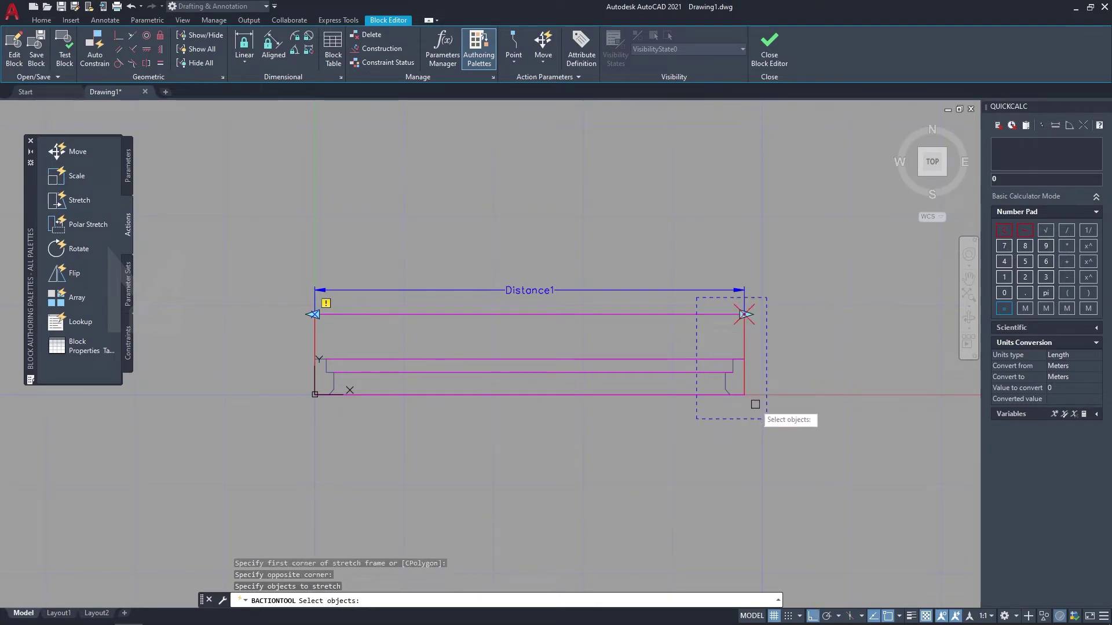
click(755, 405)
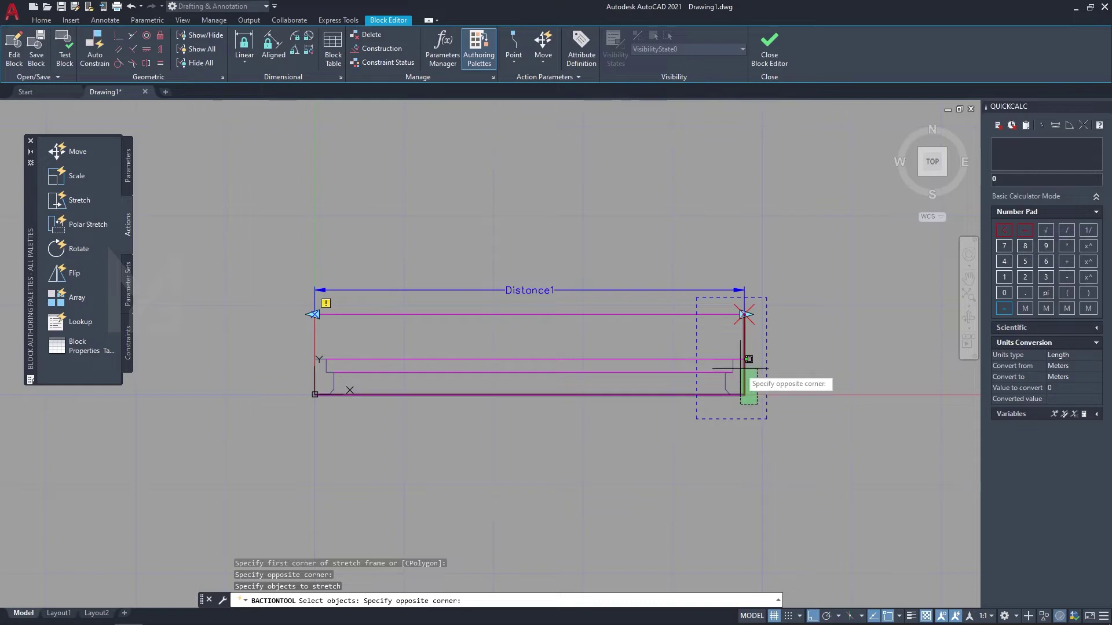
click(727, 299)
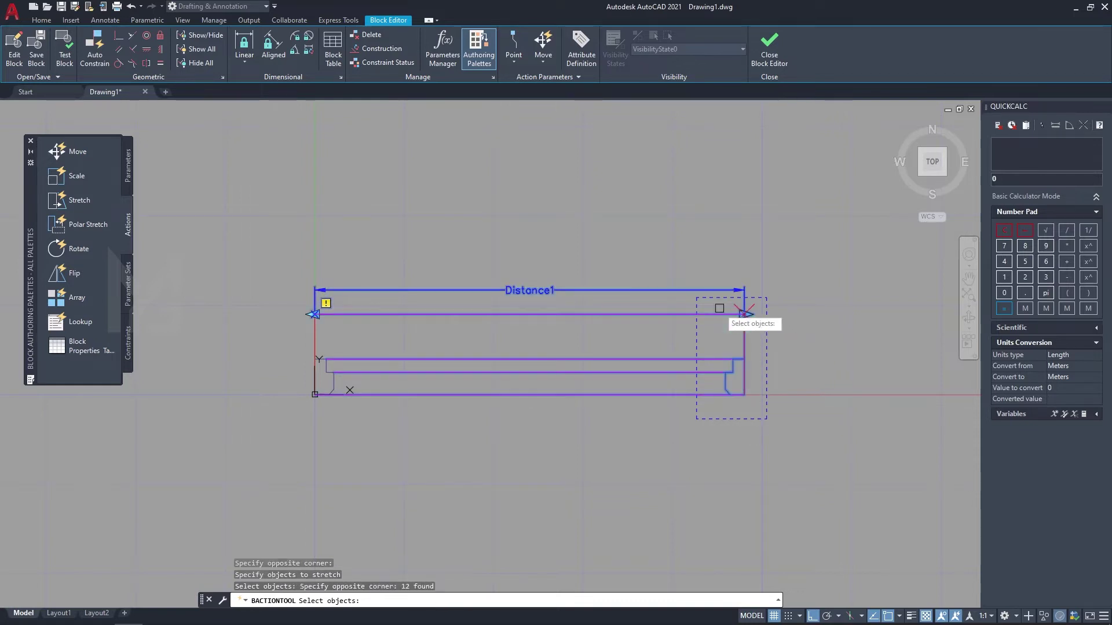
key(Return)
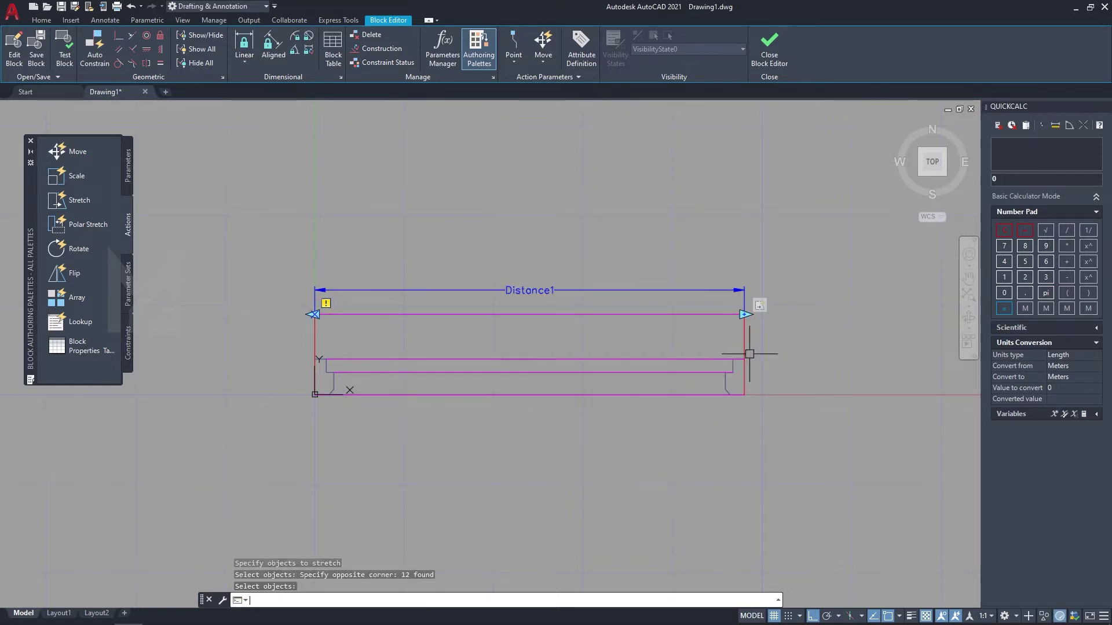
Save and close the window block edits, then test-drag its stretch grip shorter and longer
click(770, 49)
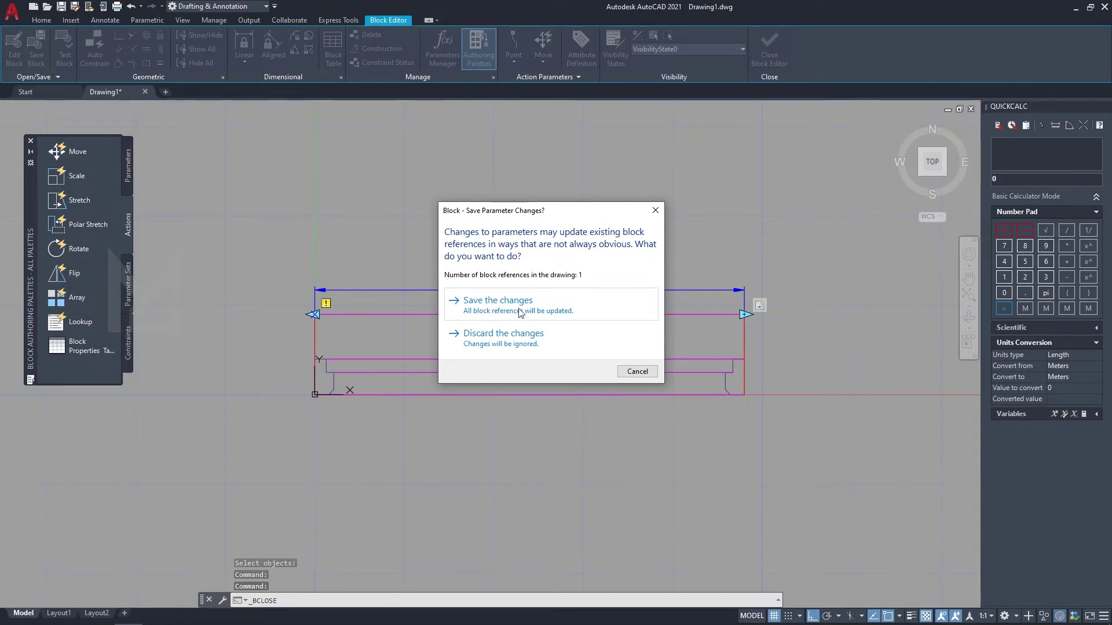
click(520, 313)
click(579, 405)
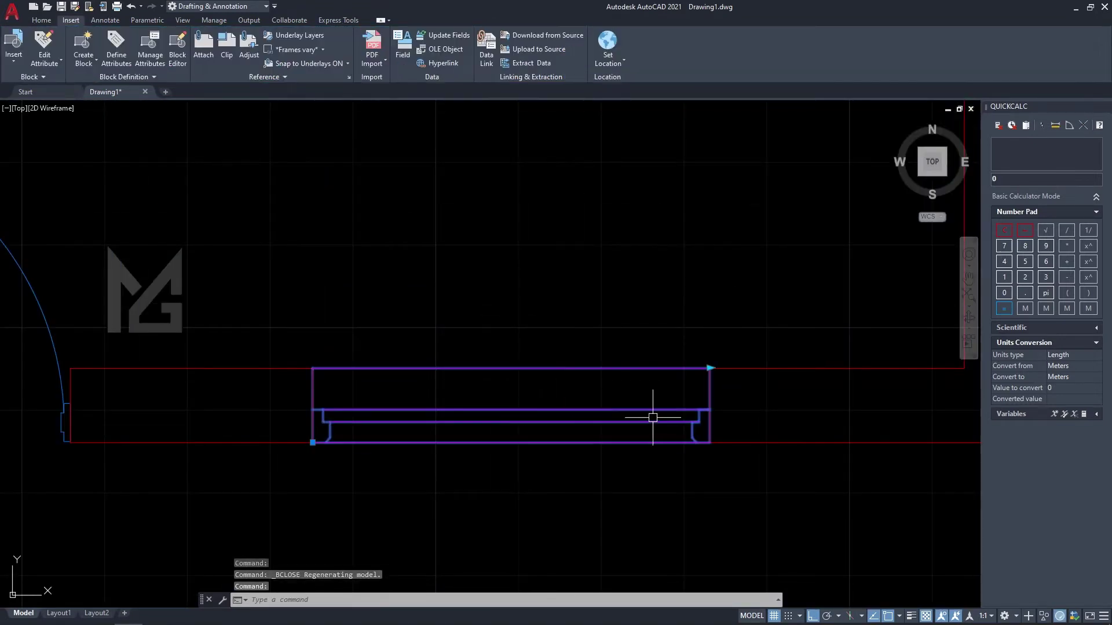
click(710, 368)
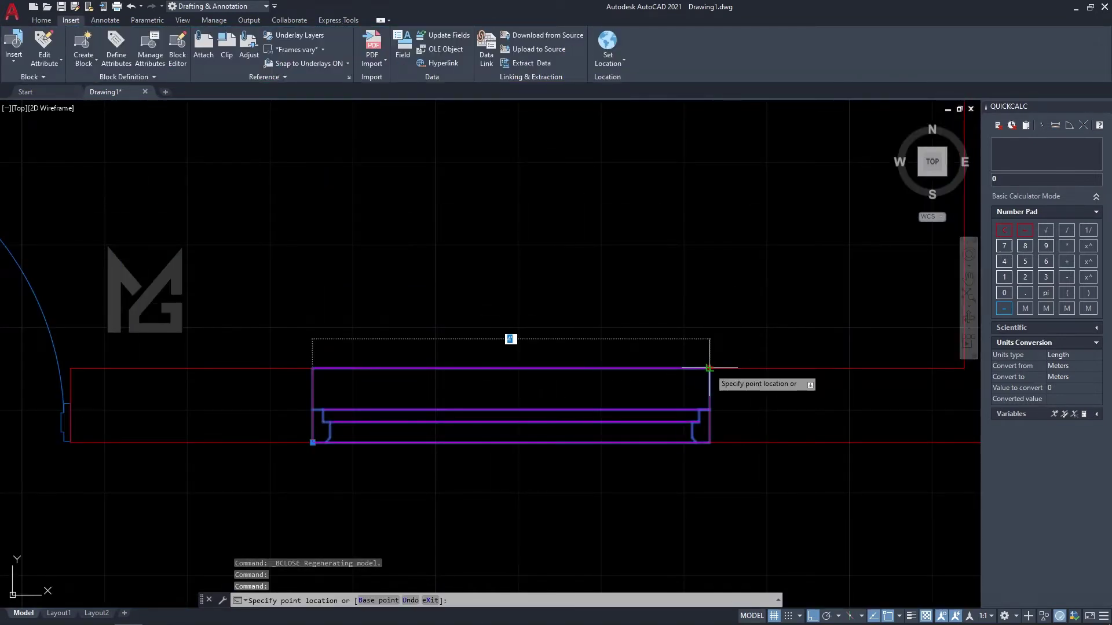
click(481, 368)
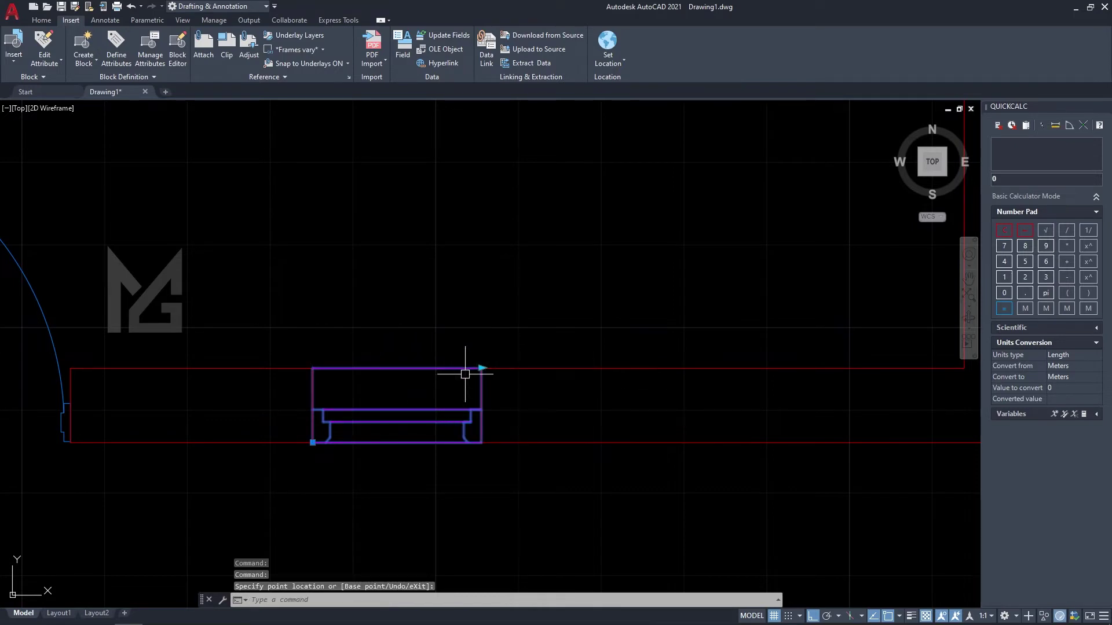
scroll(370, 359, down, 2)
click(442, 365)
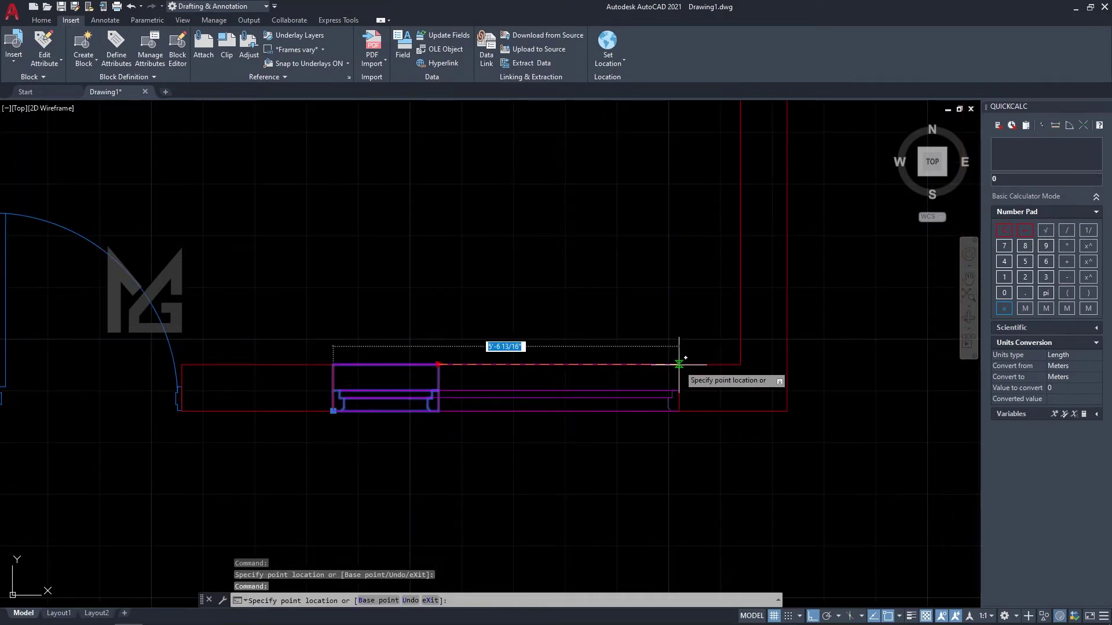
click(679, 365)
Resize the window by its stretch grip to 4', then to 6', and clear the selection
click(679, 365)
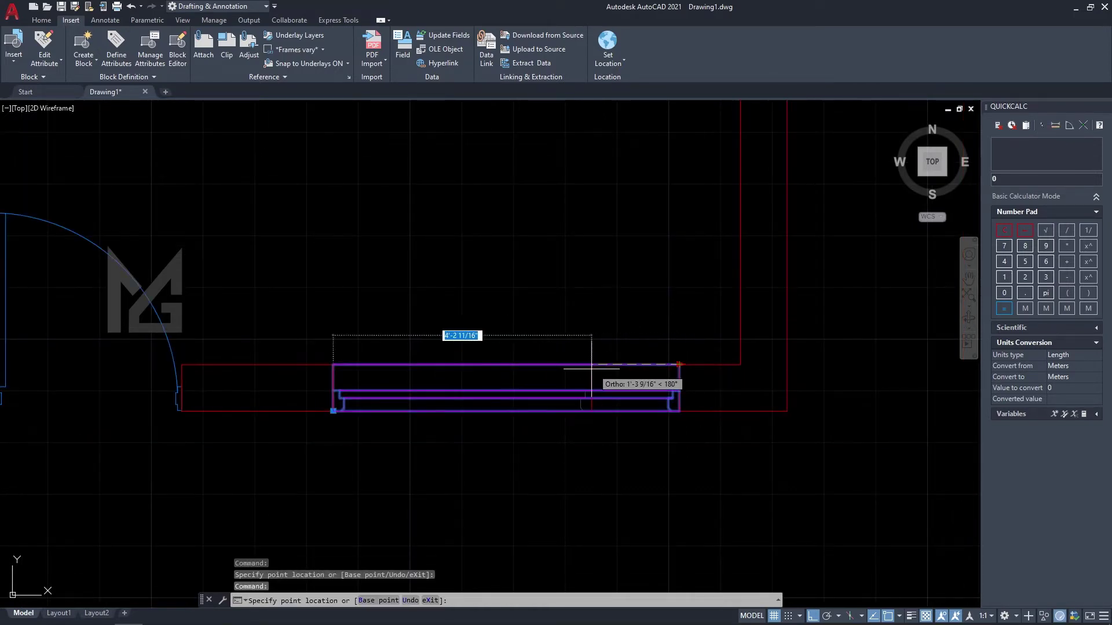
text(4)
key(Return)
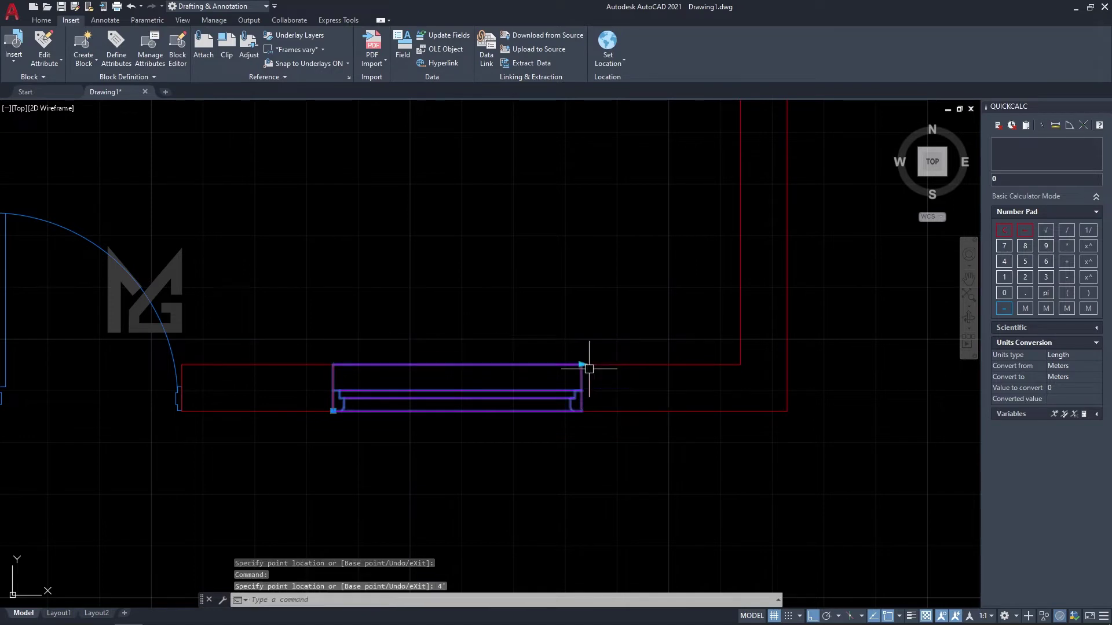
click(581, 365)
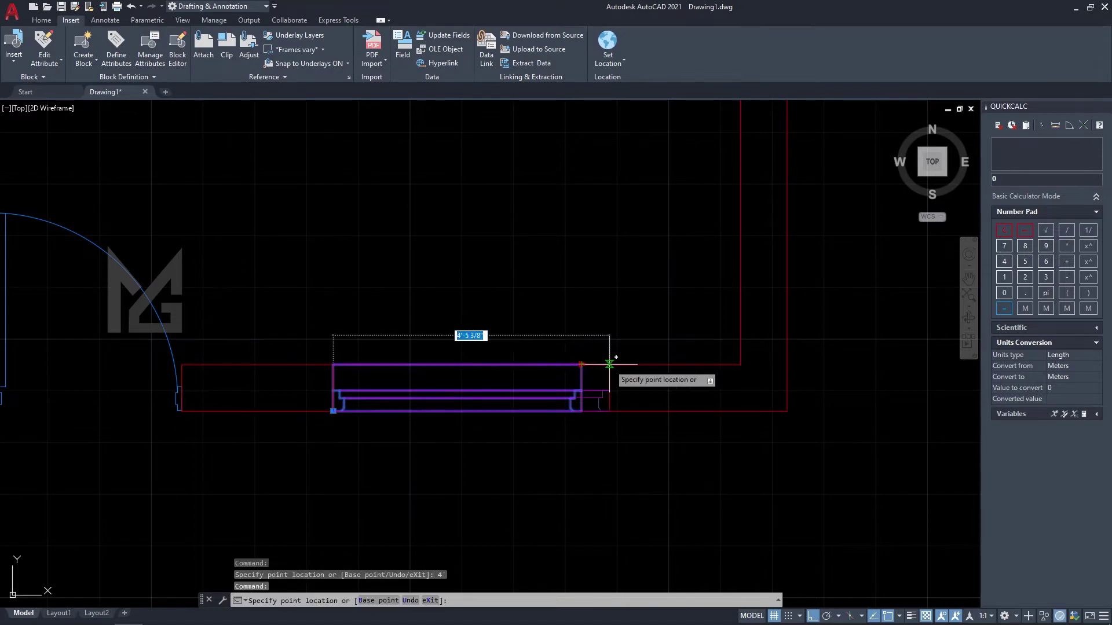
text(6)
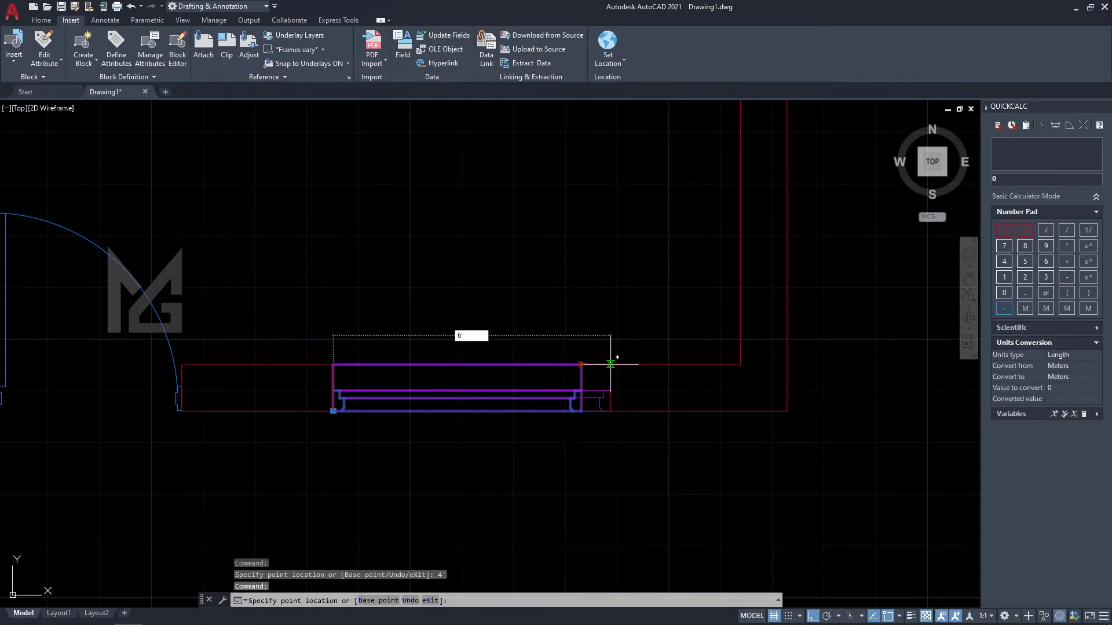
key(Return)
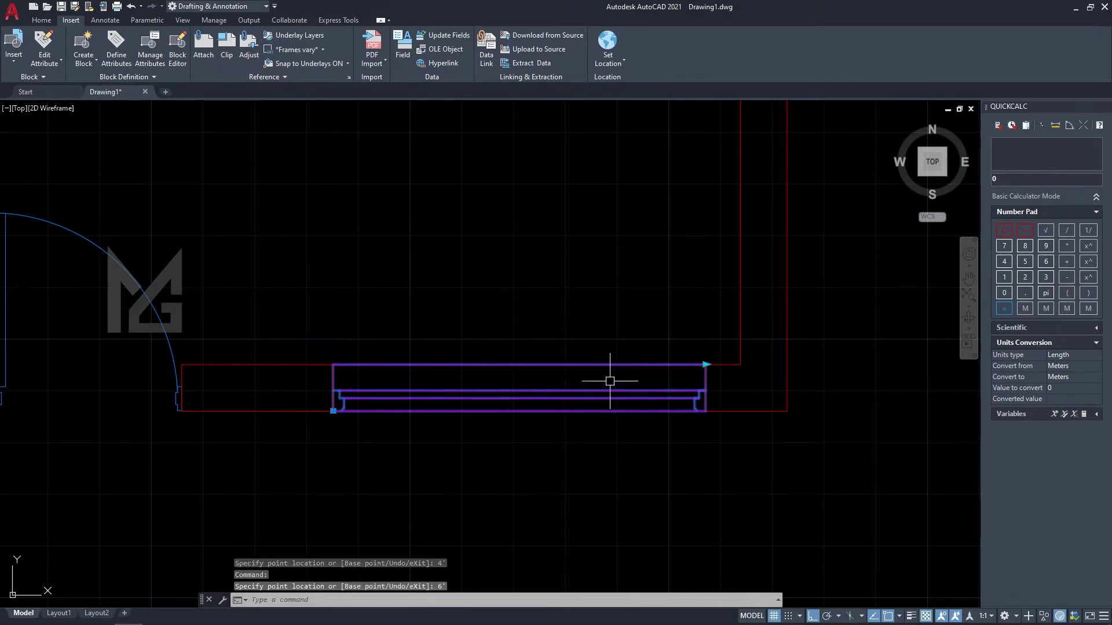
scroll(610, 381, down, 4)
key(Escape)
scroll(397, 348, up, 2)
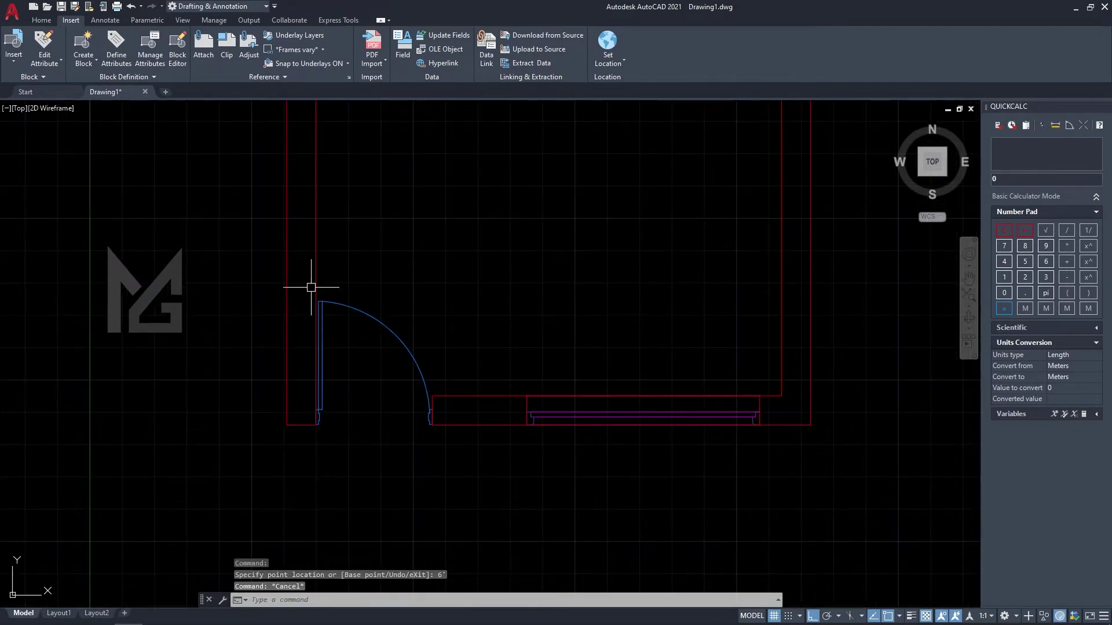
Window-select the door geometry and start a block, declining to overwrite the existing door block
click(304, 282)
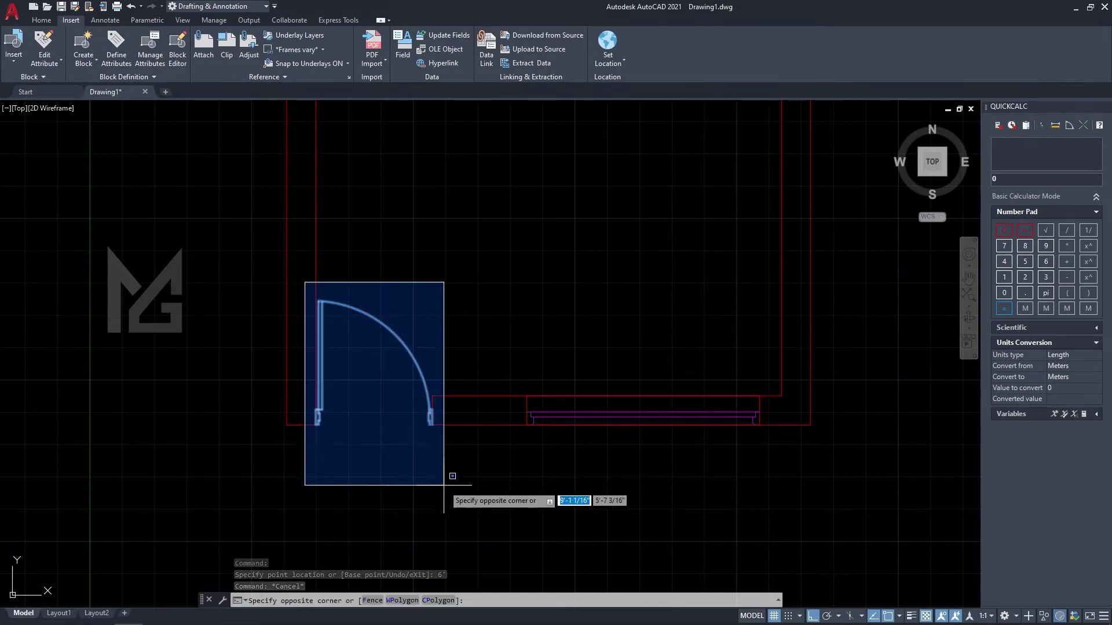
click(444, 485)
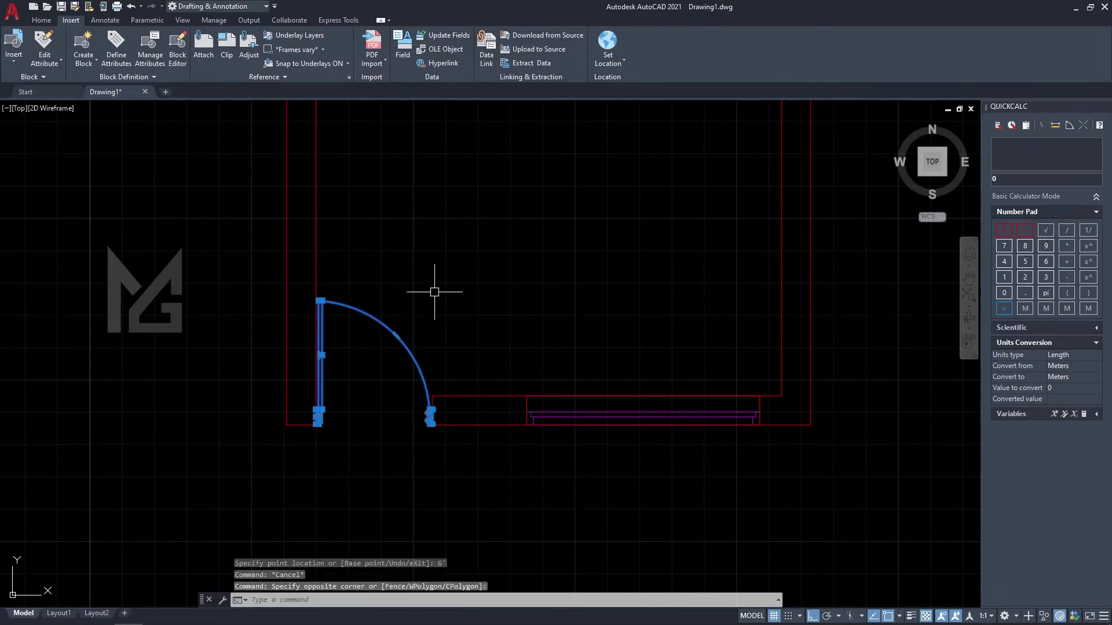
middle_drag(500, 454, 543, 457)
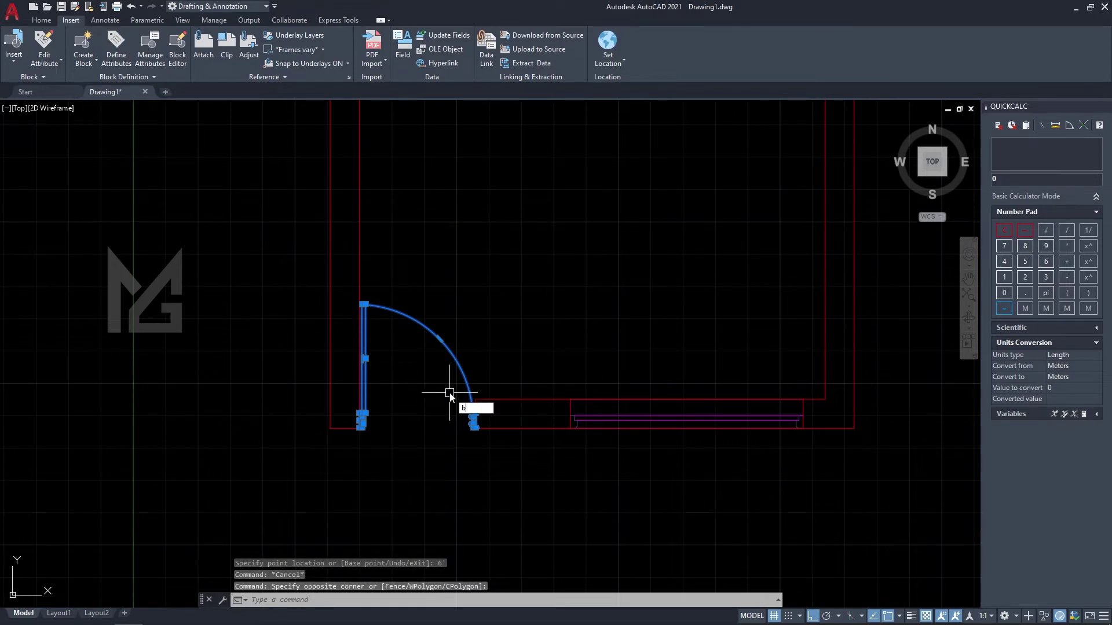
text(b)
key(Return)
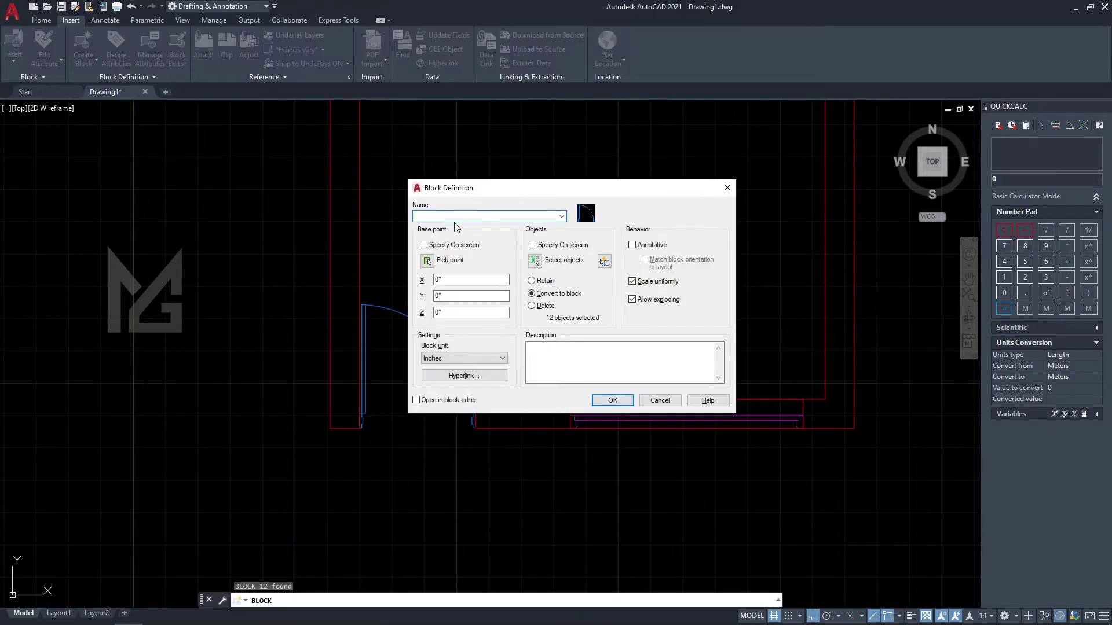
text(door)
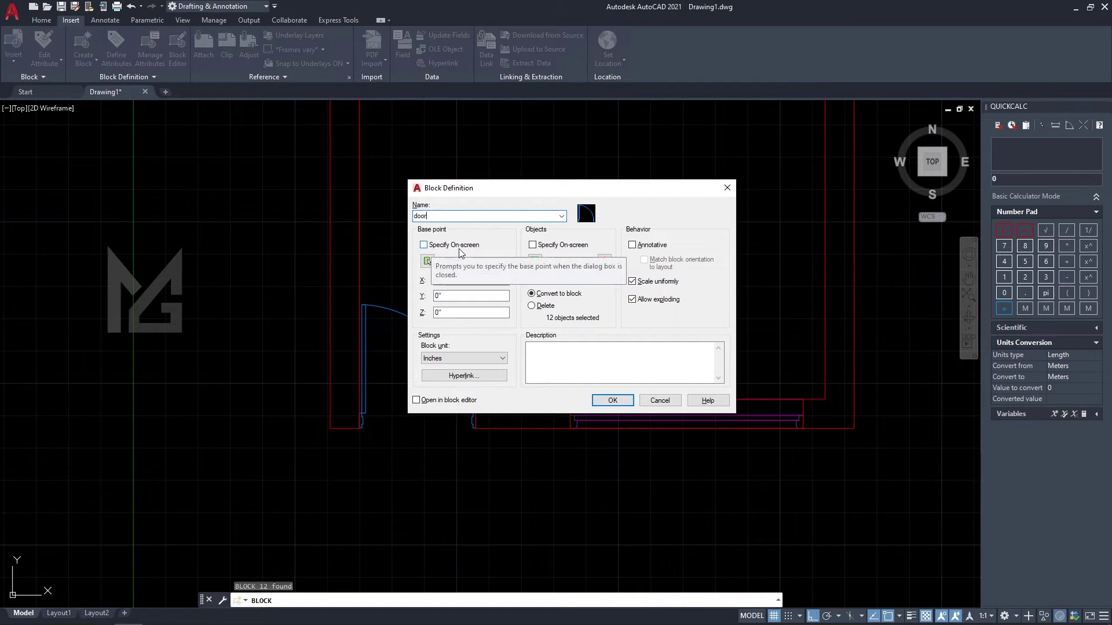
click(479, 247)
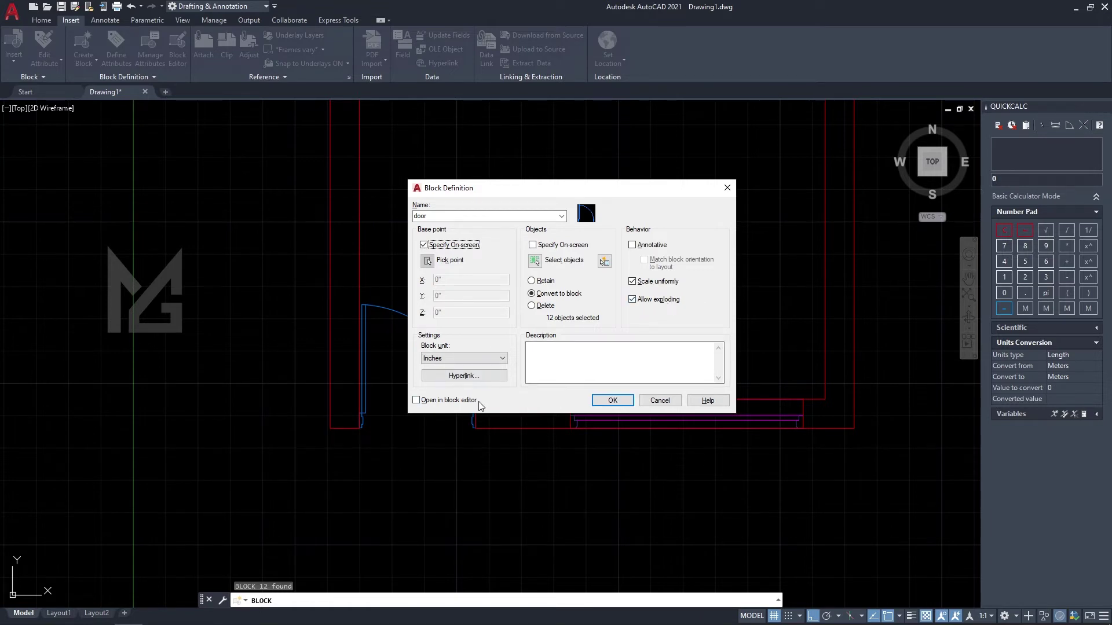
click(612, 400)
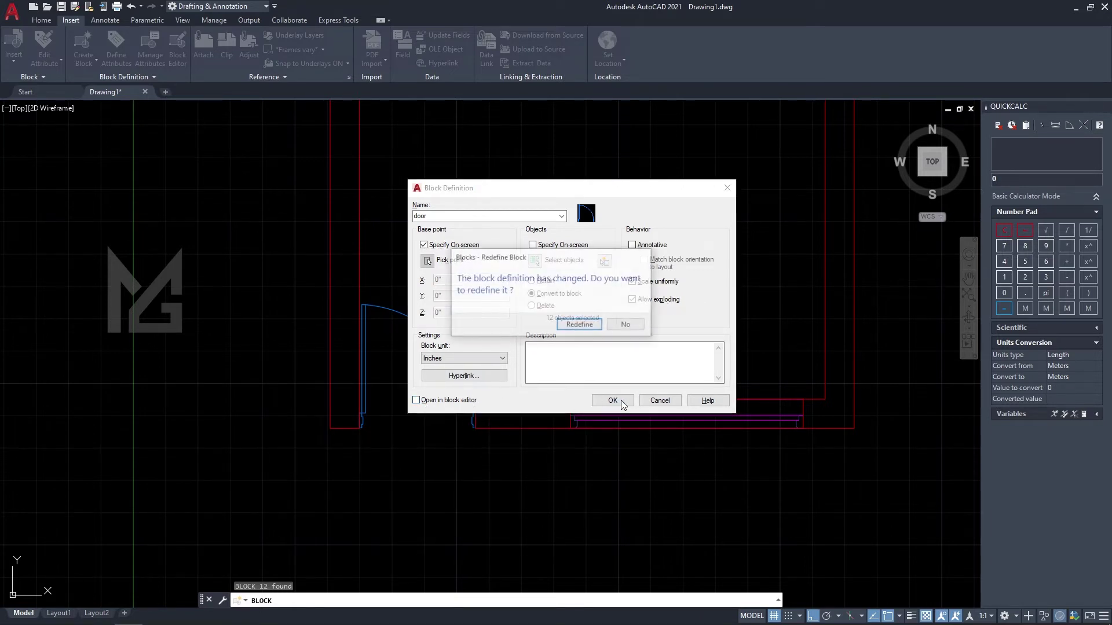
click(639, 325)
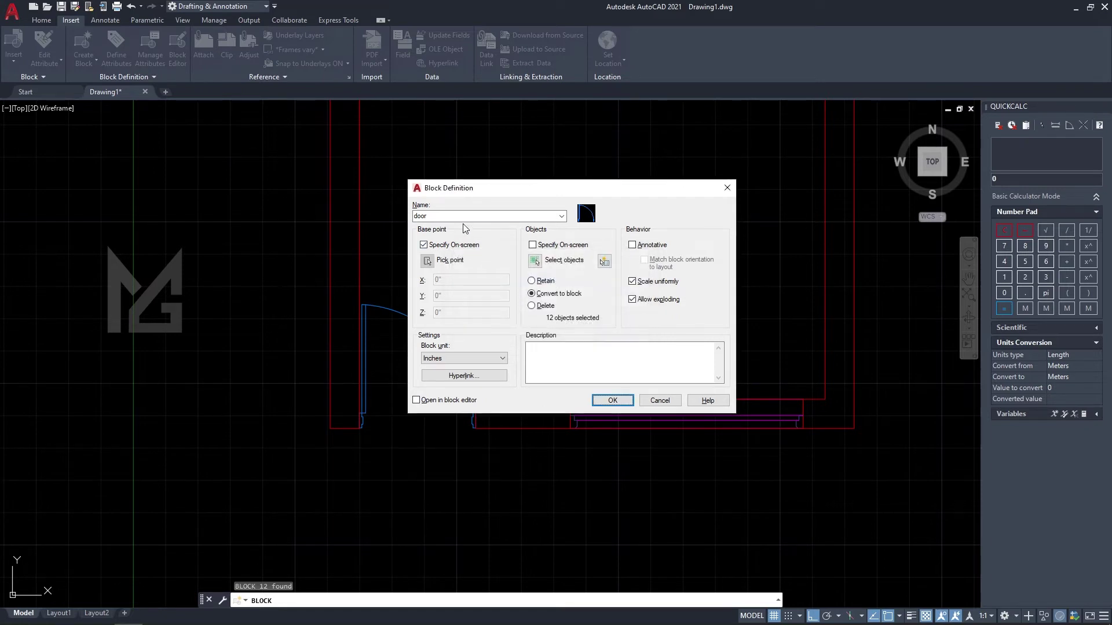
Name the block door3 and set its base point at the wall corner
click(463, 216)
text(door3)
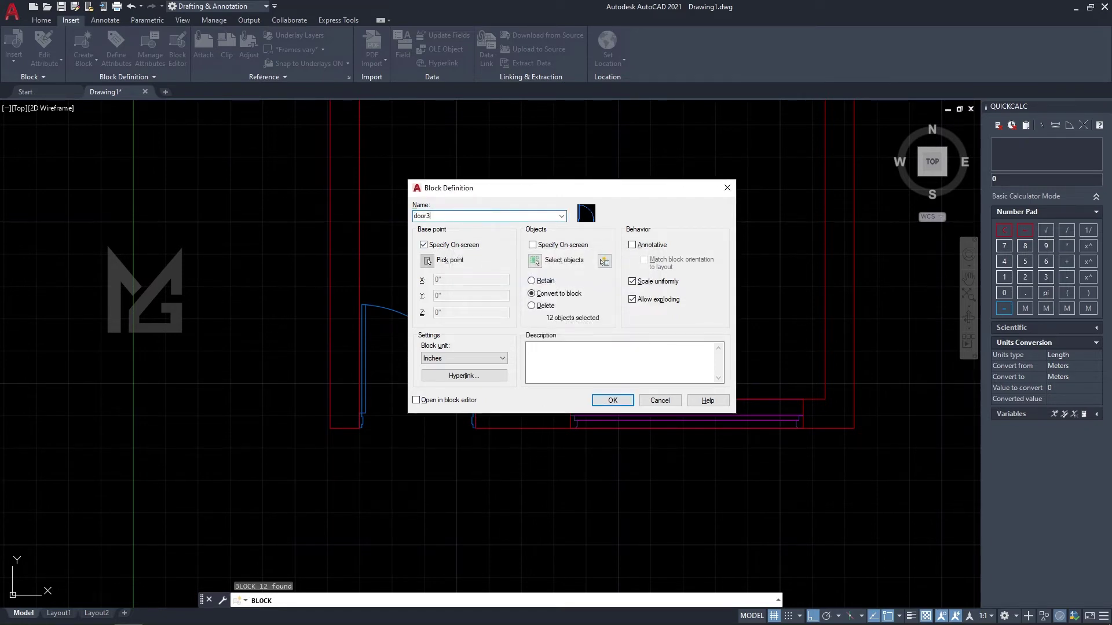
click(615, 401)
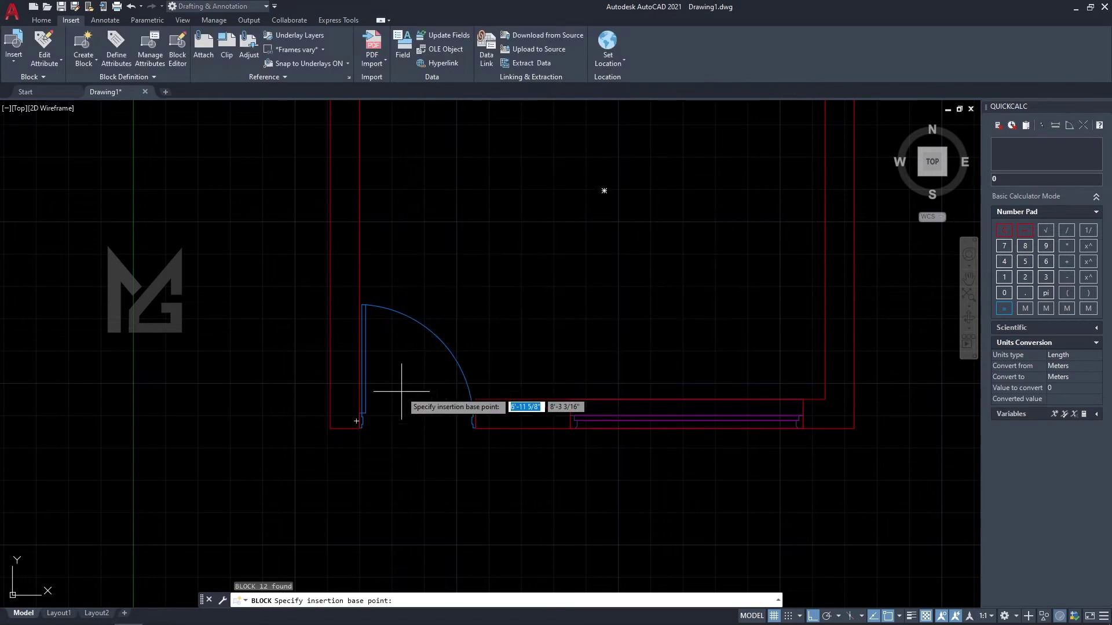
scroll(348, 440, up, 5)
scroll(405, 457, up, 5)
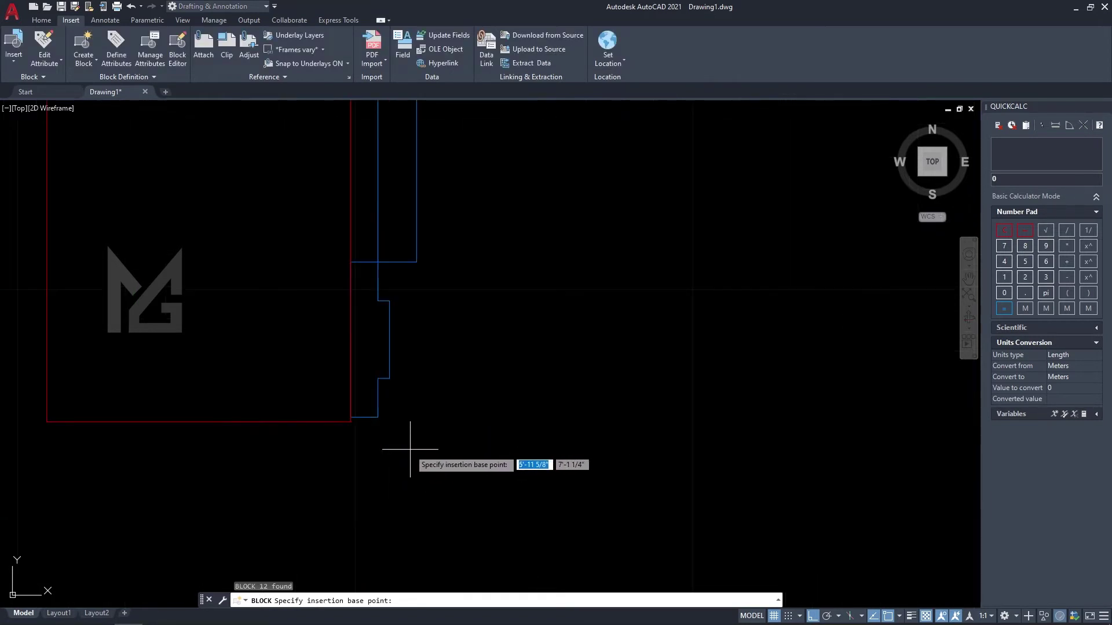
scroll(355, 410, up, 3)
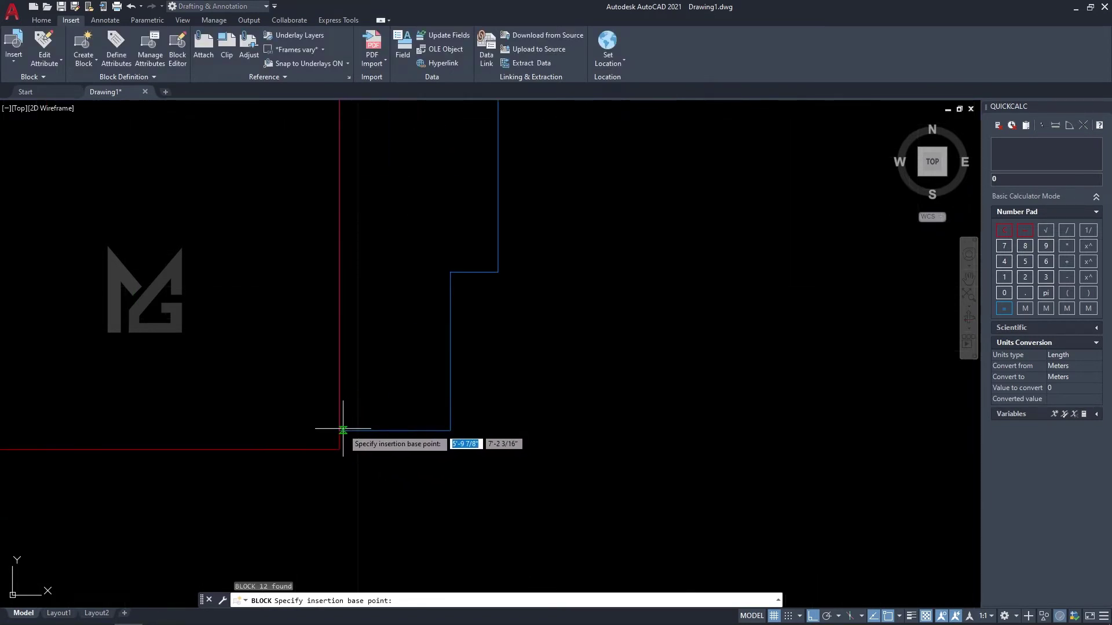
click(343, 430)
scroll(450, 442, down, 5)
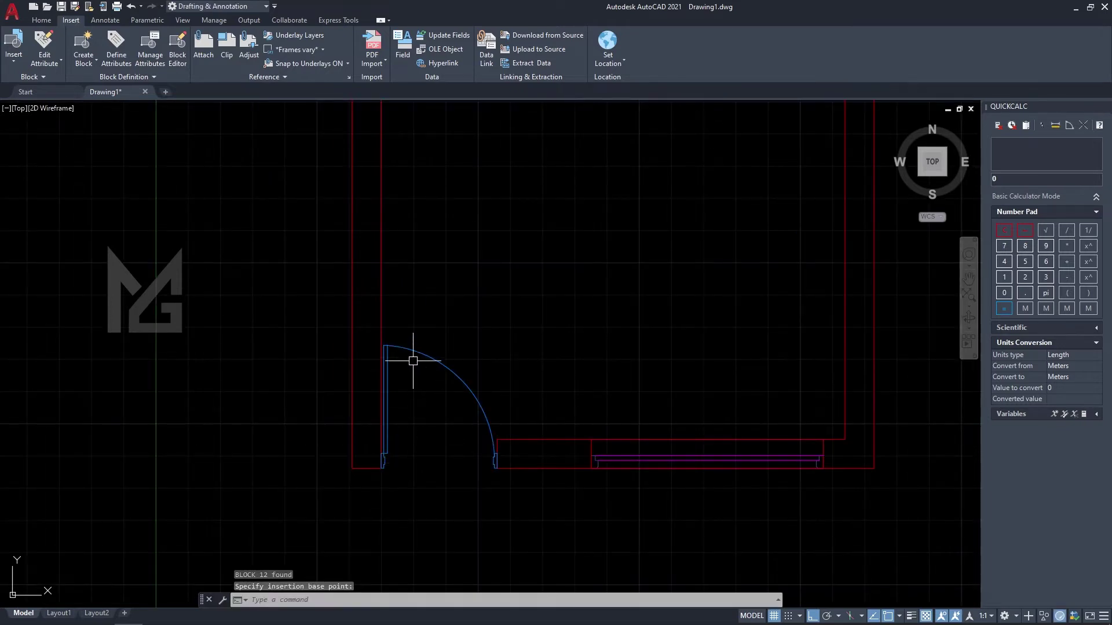
click(415, 348)
scroll(391, 463, up, 4)
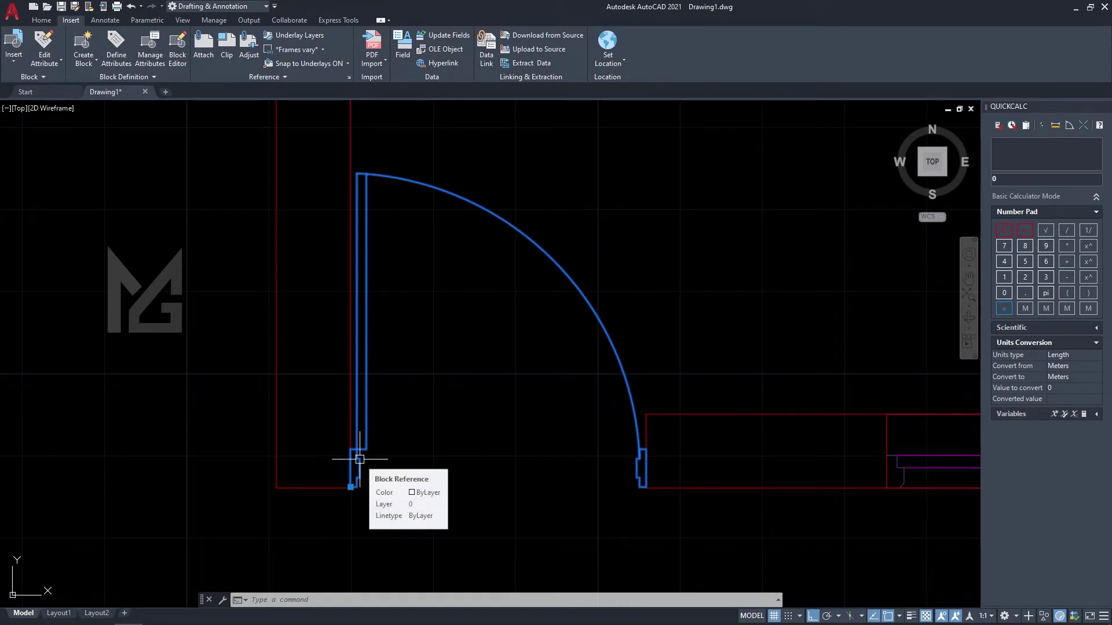
Open door3 for editing from the door block and switch the authoring palette to Parameters
double_click(359, 459)
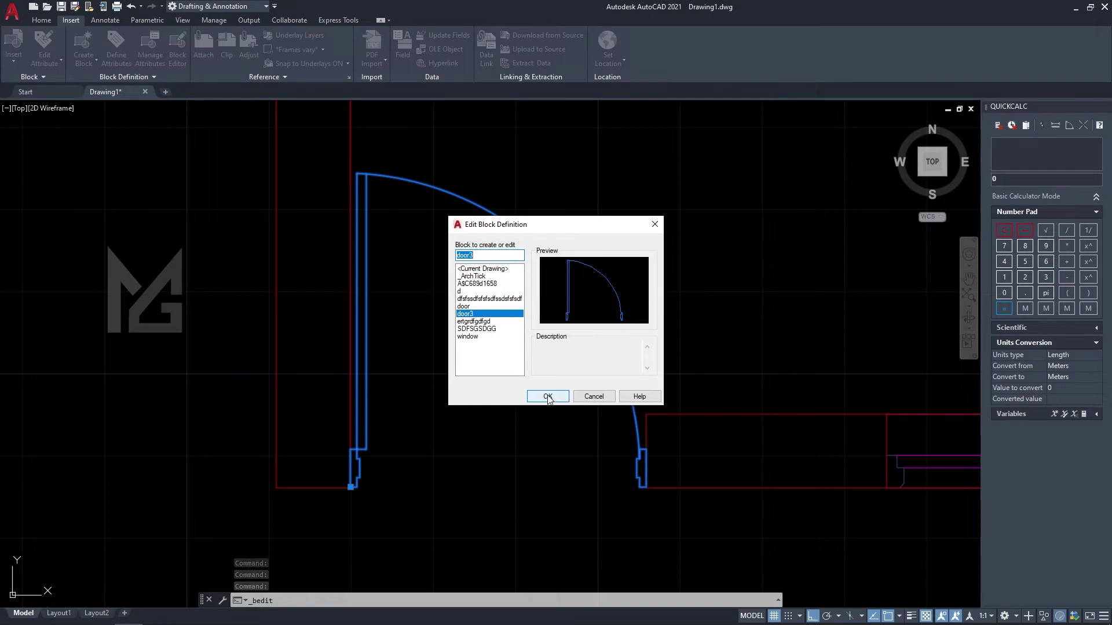
click(548, 399)
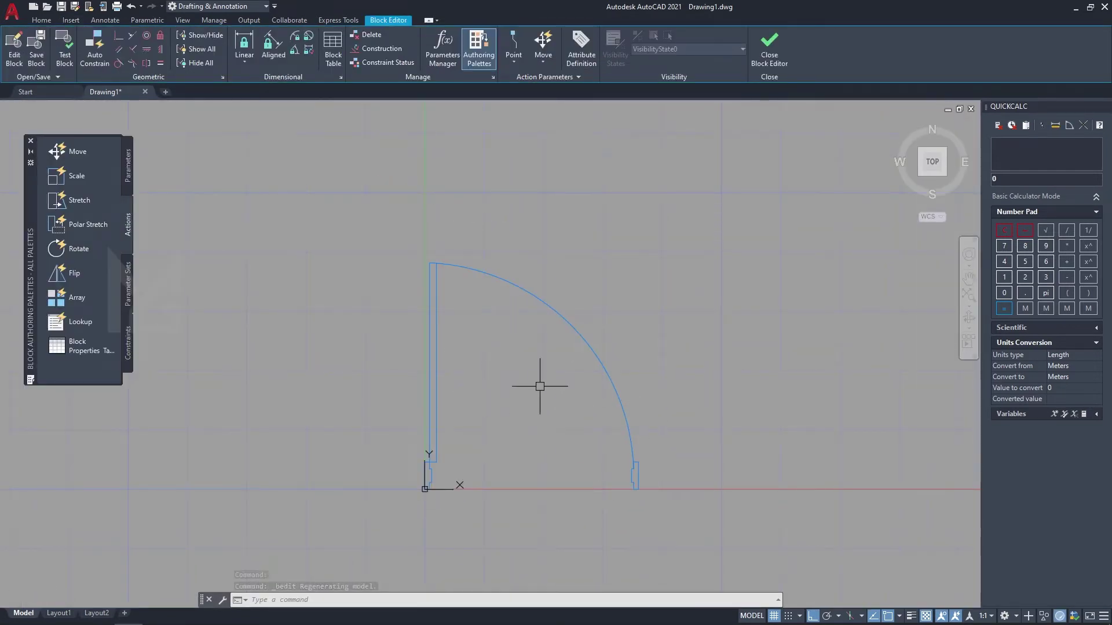
middle_drag(525, 416, 563, 402)
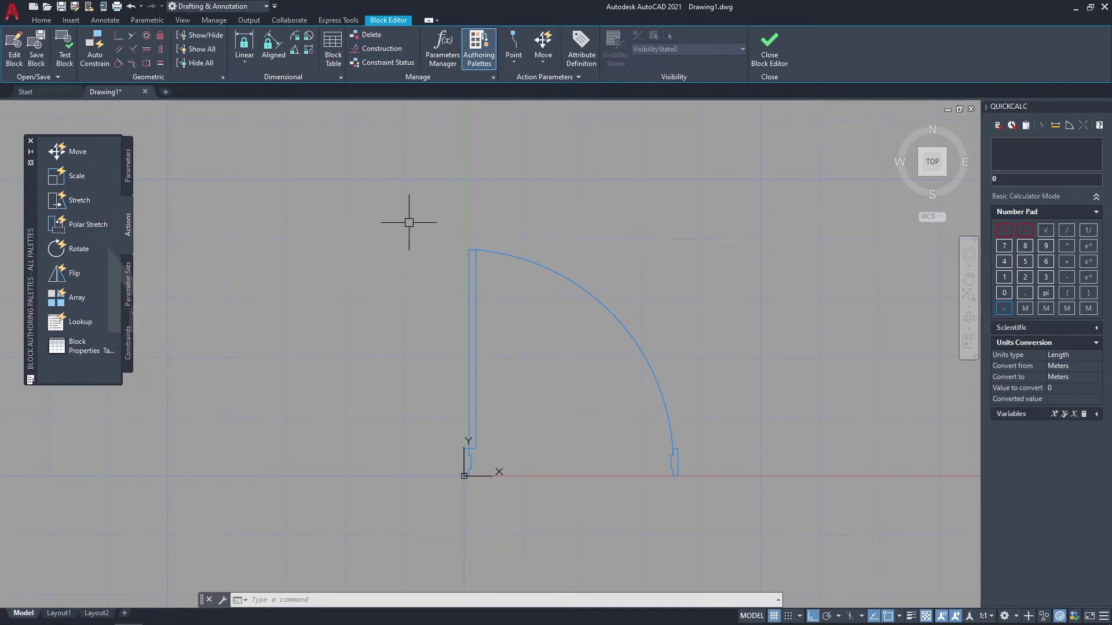
click(128, 180)
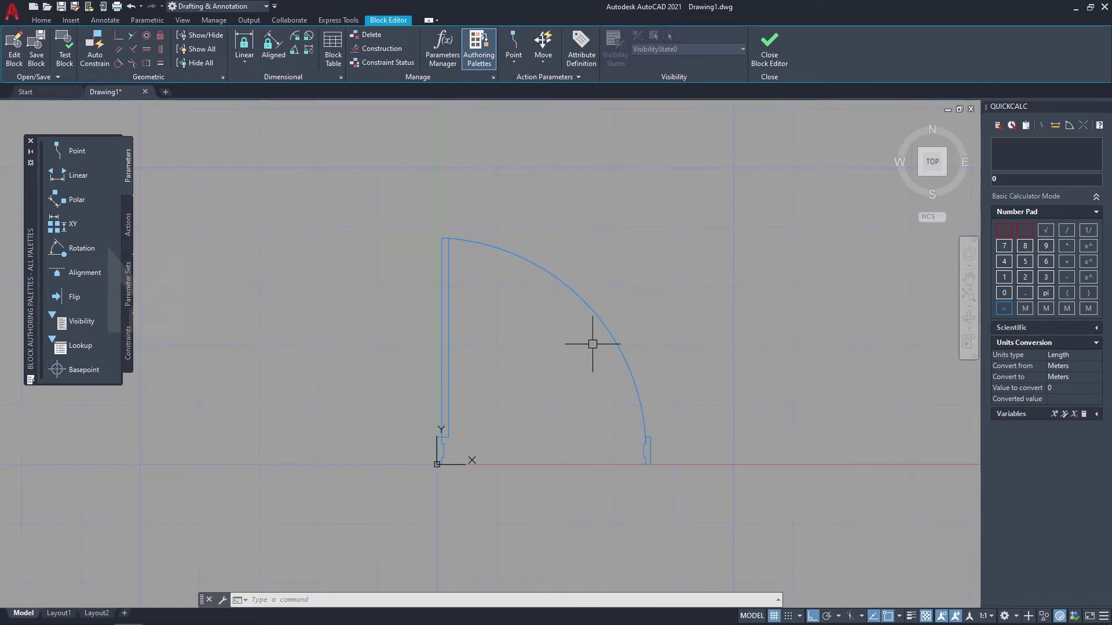
Draw a vertical helper line up from the door's bottom-edge midpoint
click(78, 298)
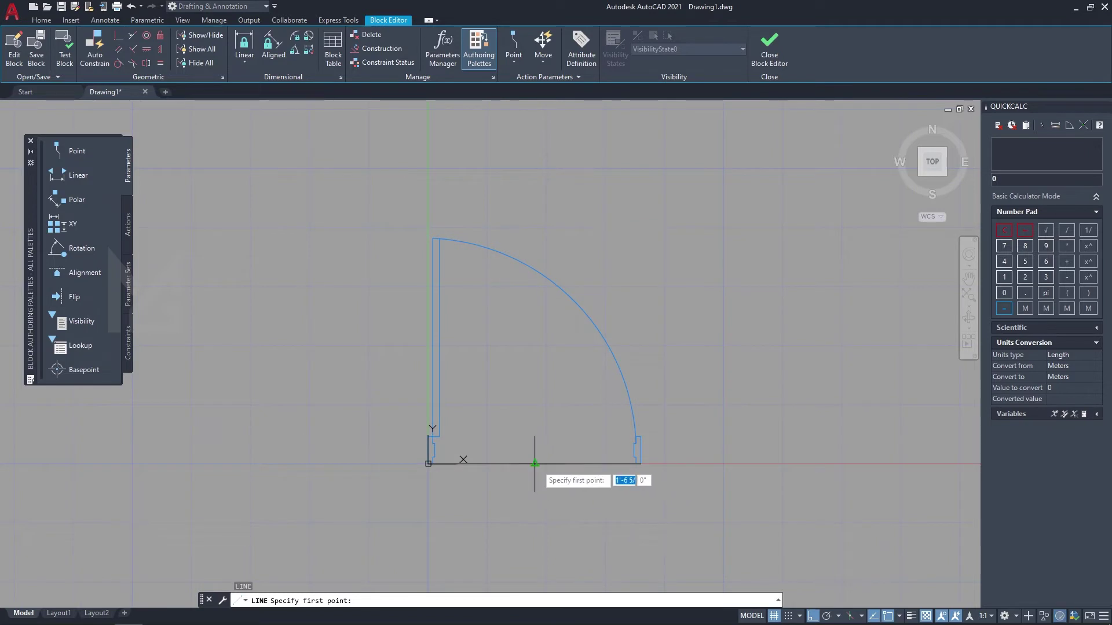
click(531, 464)
click(534, 306)
key(Escape)
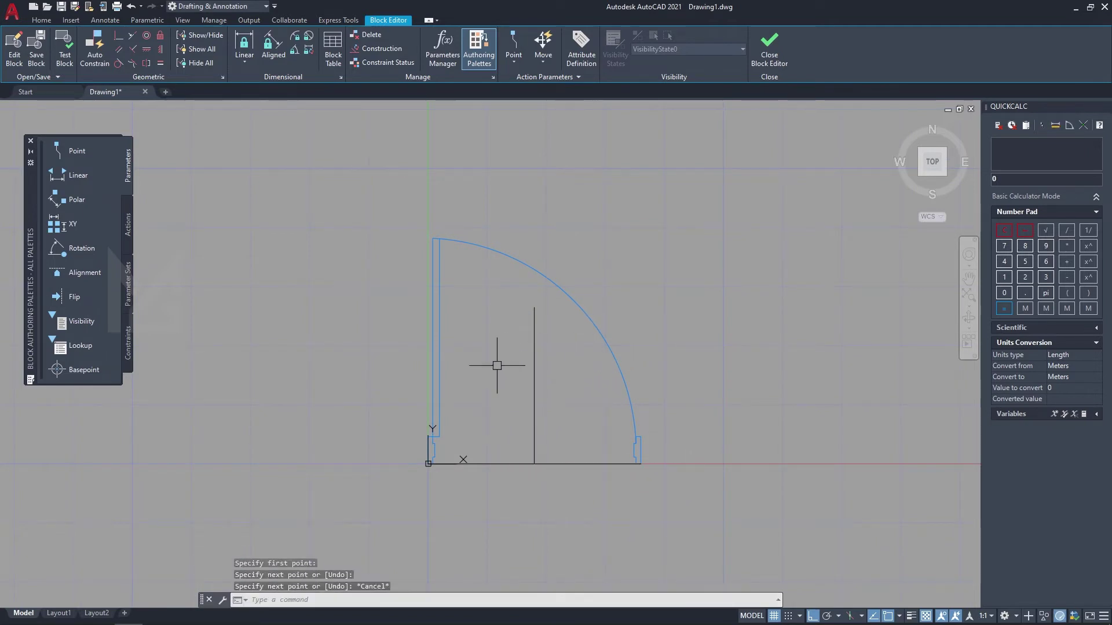
Add Flip state1 with its reflection line along the helper line, label above the door
click(78, 298)
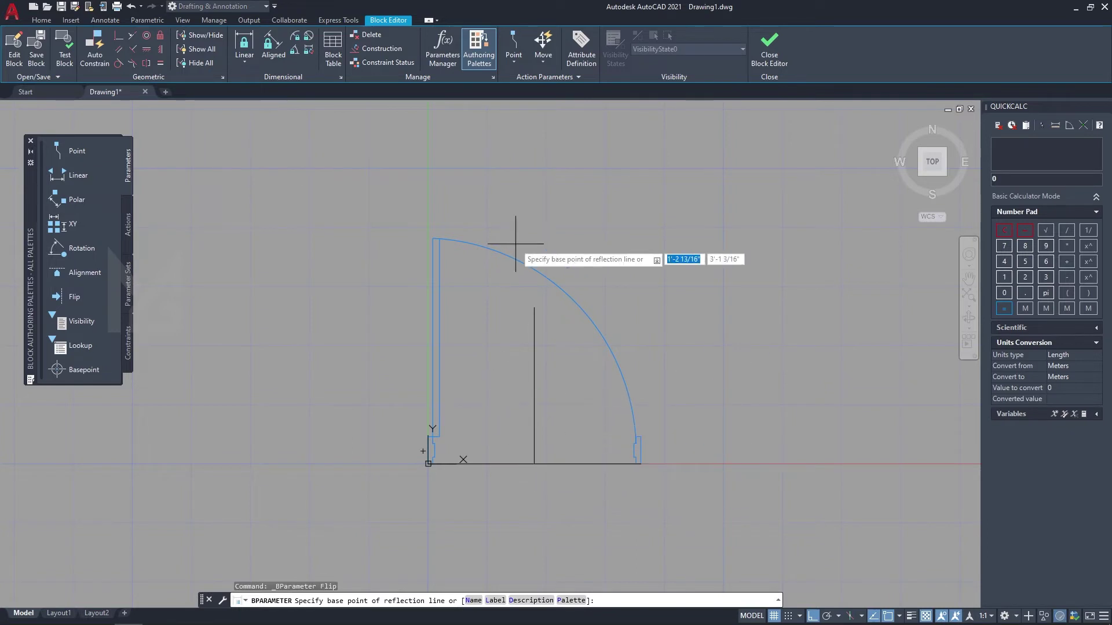
click(534, 463)
click(534, 231)
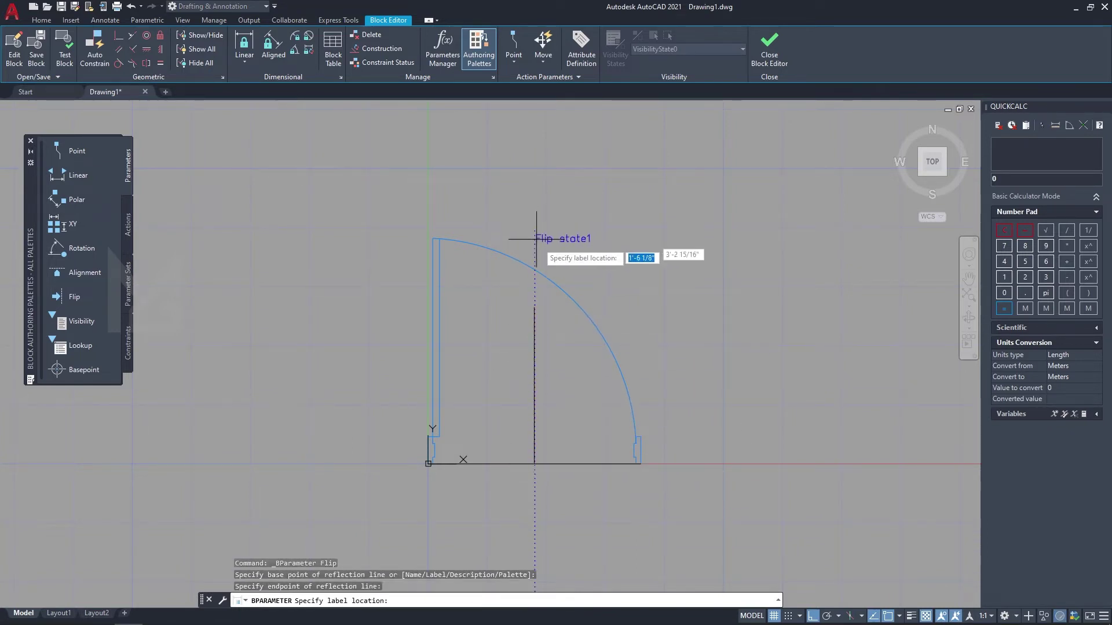
click(538, 202)
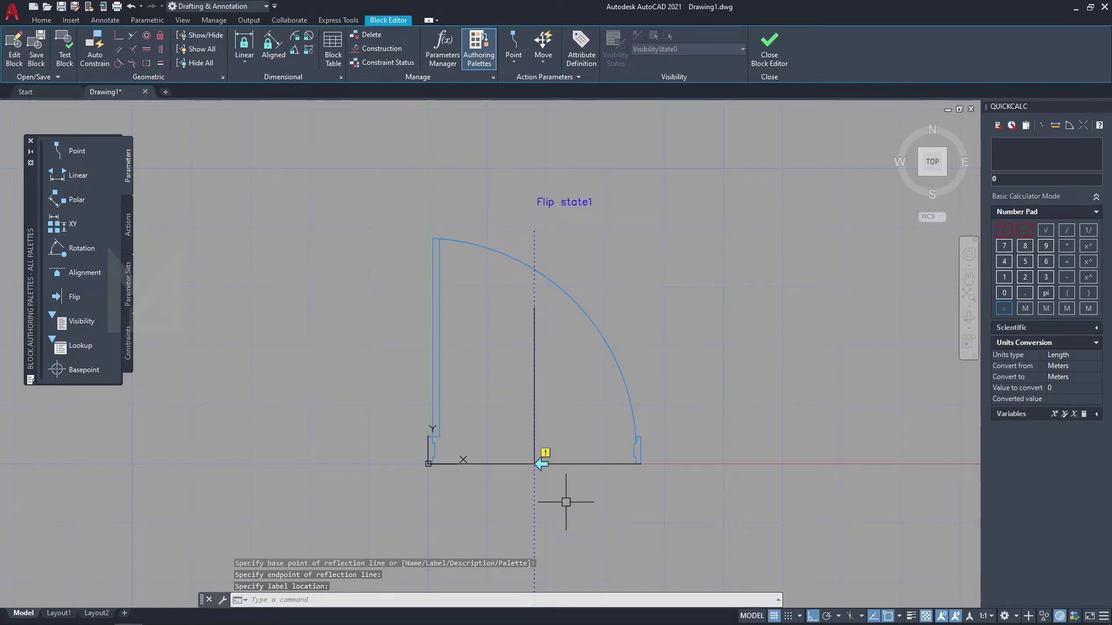
middle_drag(420, 315, 410, 280)
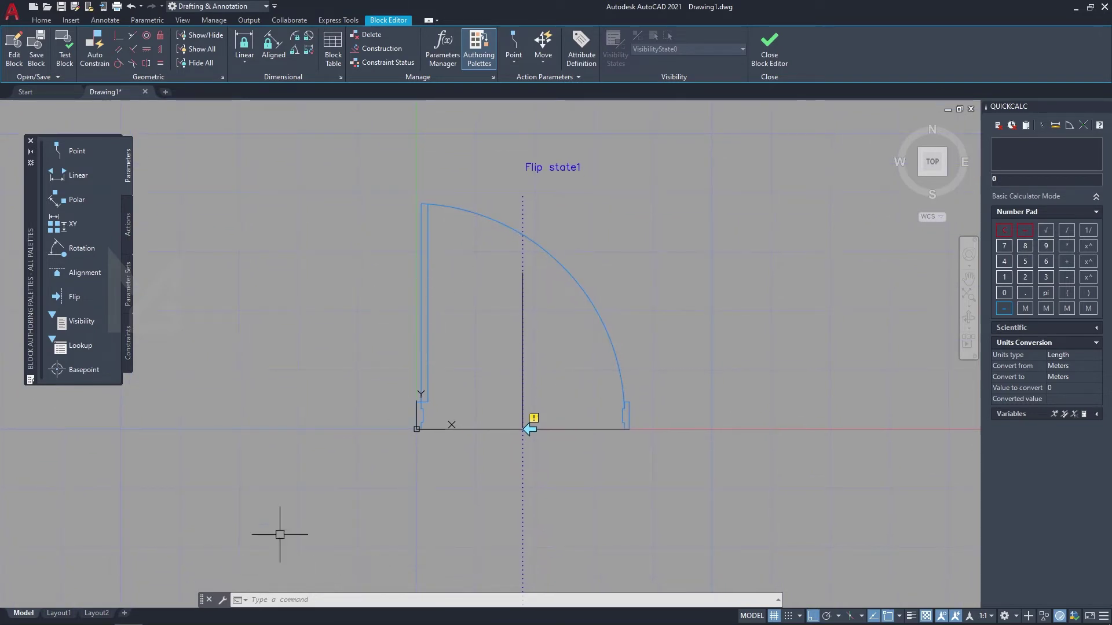
middle_drag(476, 517, 467, 486)
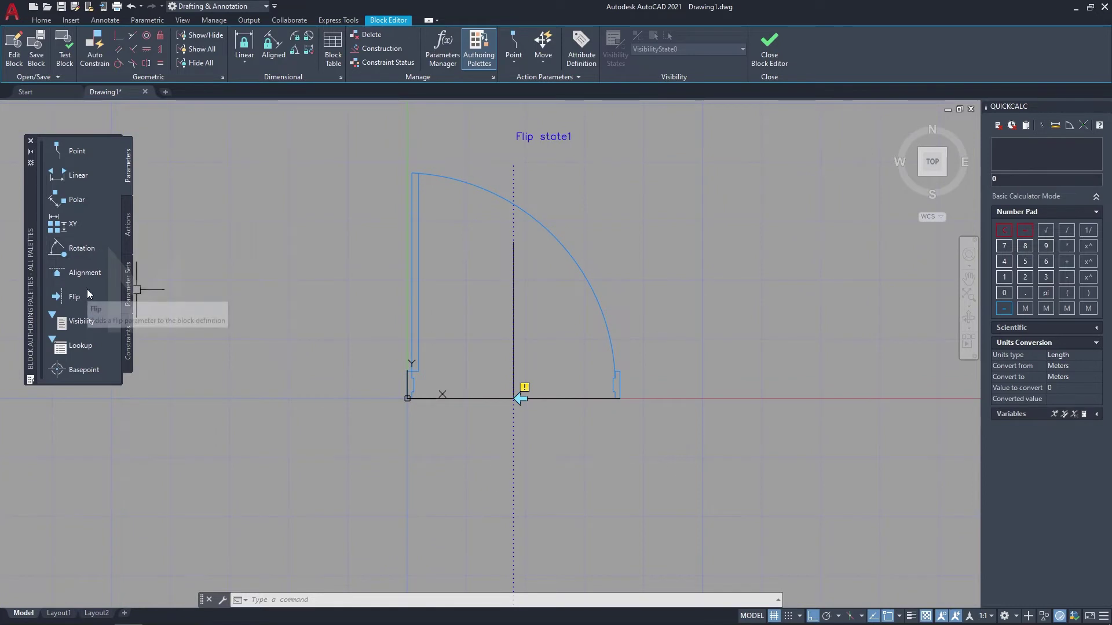
Add Flip state2 reflecting from the door's lower-left to lower-right corner, label below the door
click(82, 298)
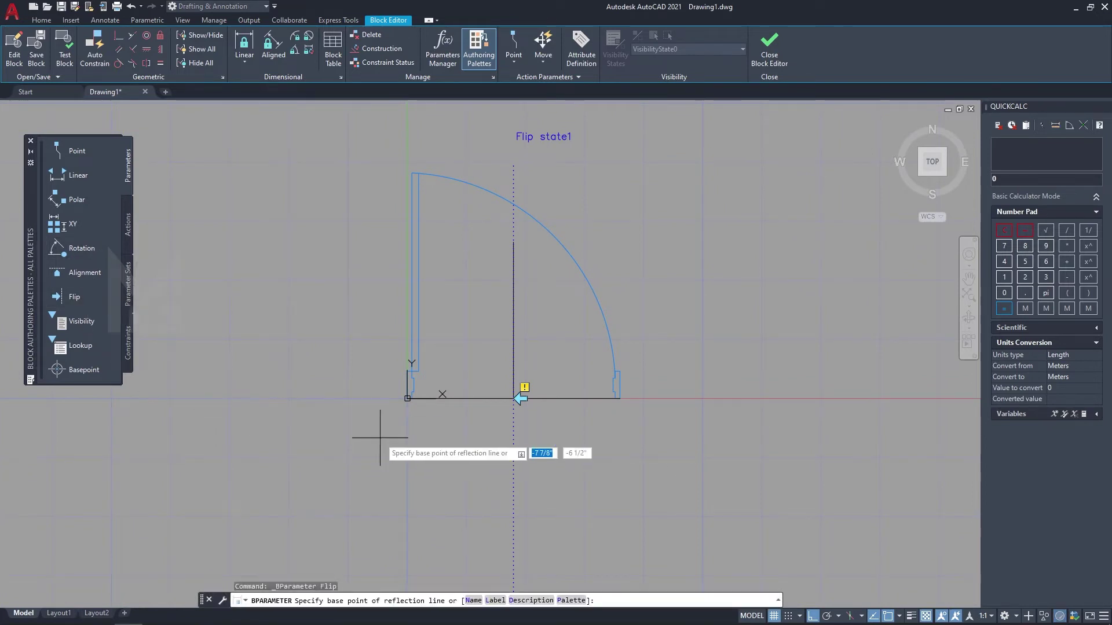
scroll(397, 459, up, 2)
scroll(402, 427, up, 5)
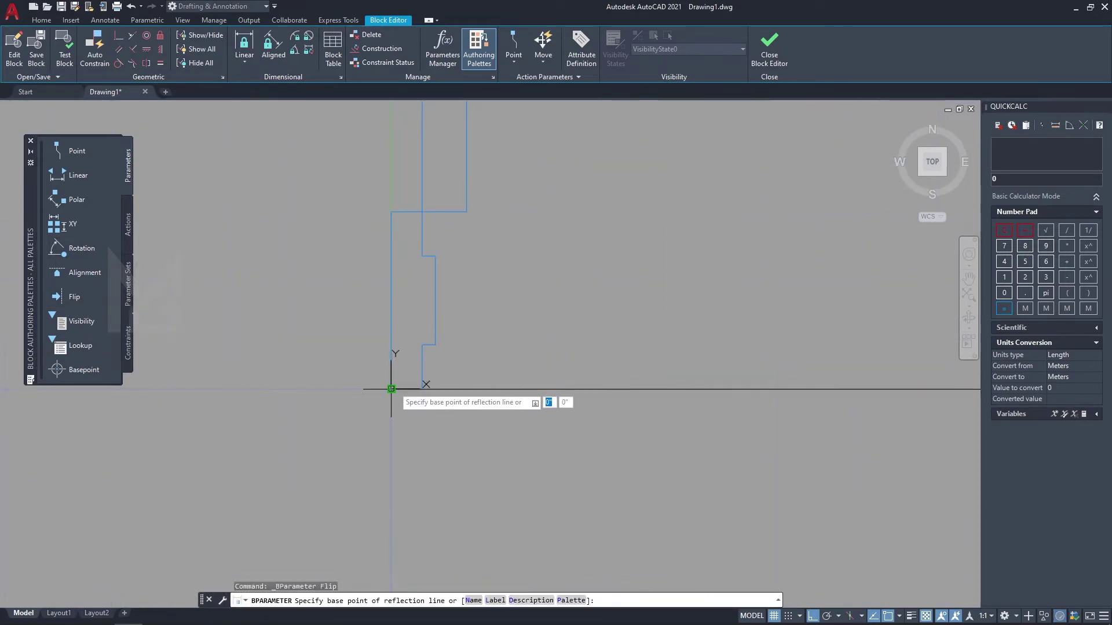
click(391, 389)
scroll(301, 409, down, 3)
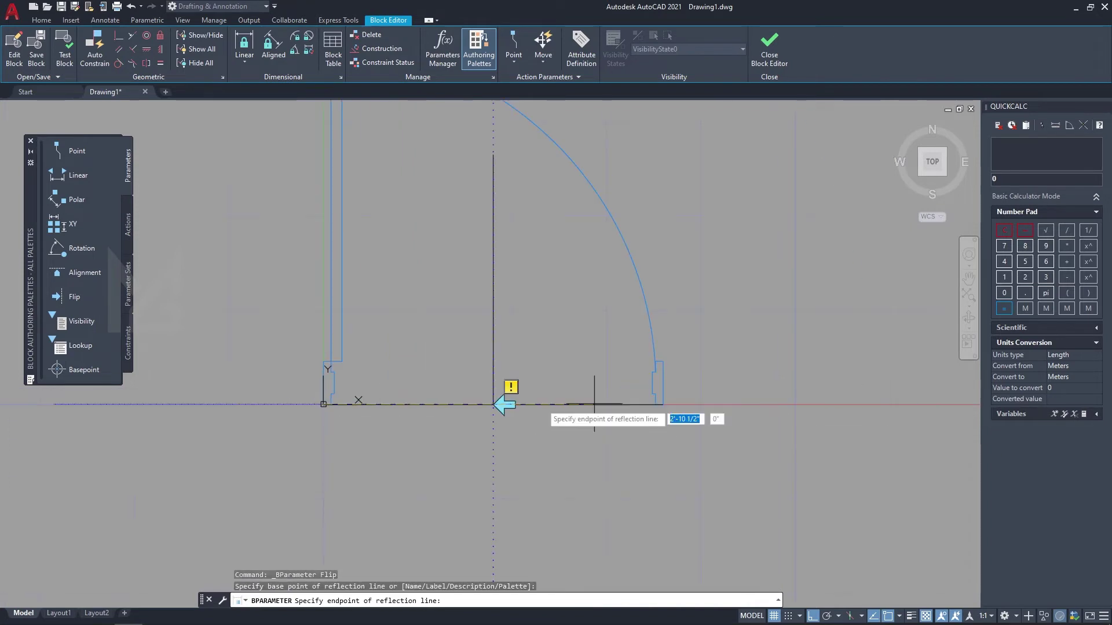
click(662, 405)
click(715, 420)
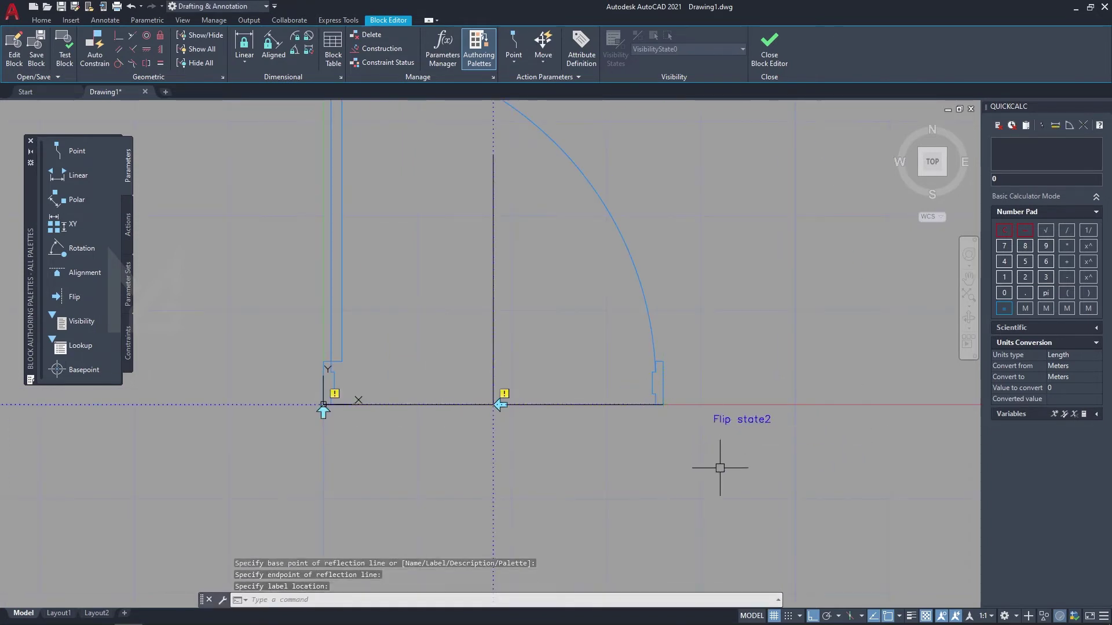